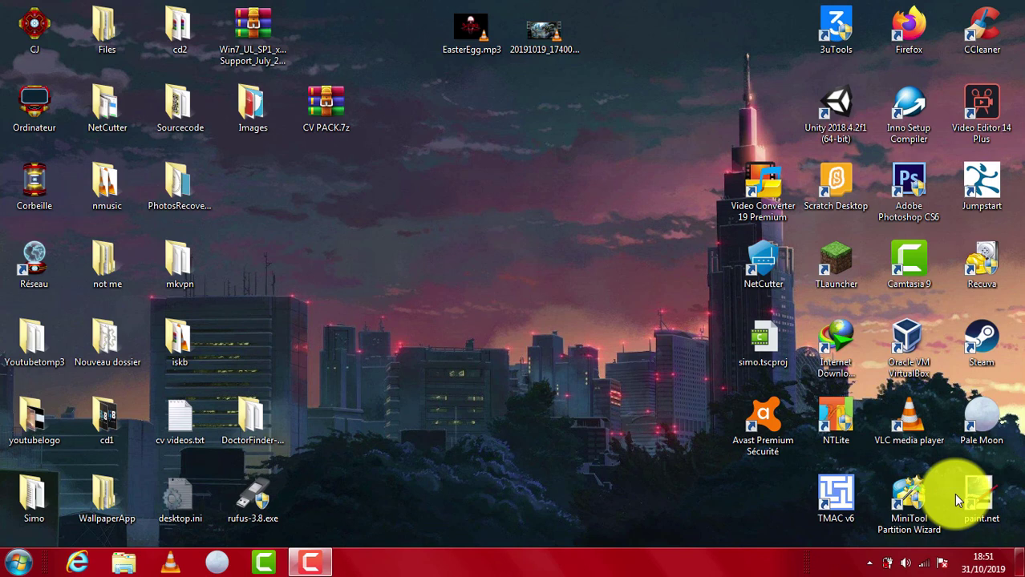
- Move the CV PACK.7z archive directly below the Images folder on the desktop
double_click(976, 497)
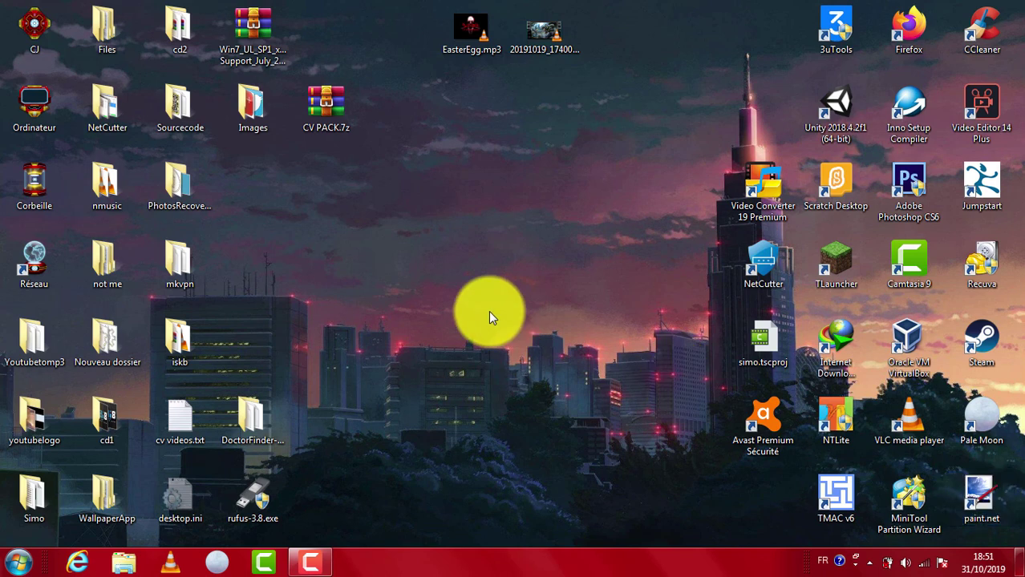
left_click_drag(321, 98, 258, 182)
left_click(344, 180)
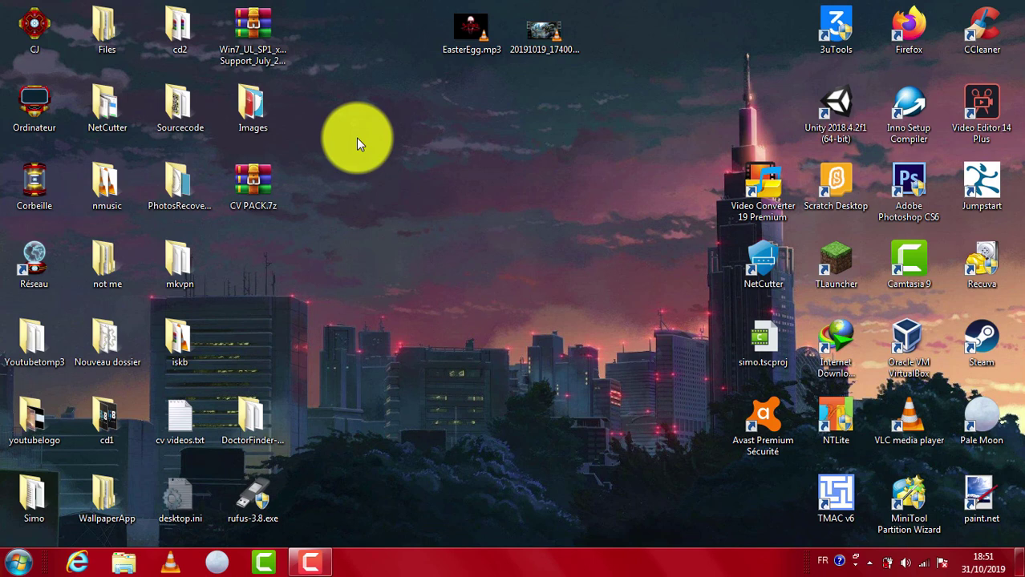
- Move the Video Converter, NetCutter, simo.tscproj and Avast icons up their desktop column, and keep the color scheme without showing the performance message again
left_click_drag(762, 184, 764, 39)
left_click_drag(758, 254, 769, 130)
left_click_drag(755, 339, 758, 184)
left_click_drag(757, 445, 736, 280)
left_click(616, 297)
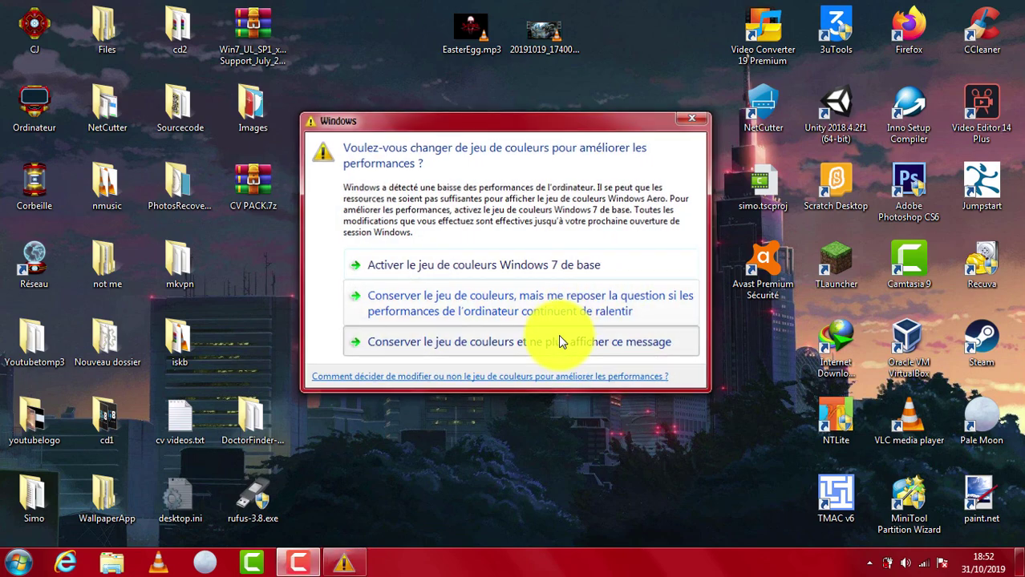
left_click(560, 340)
left_click_drag(242, 184, 243, 196)
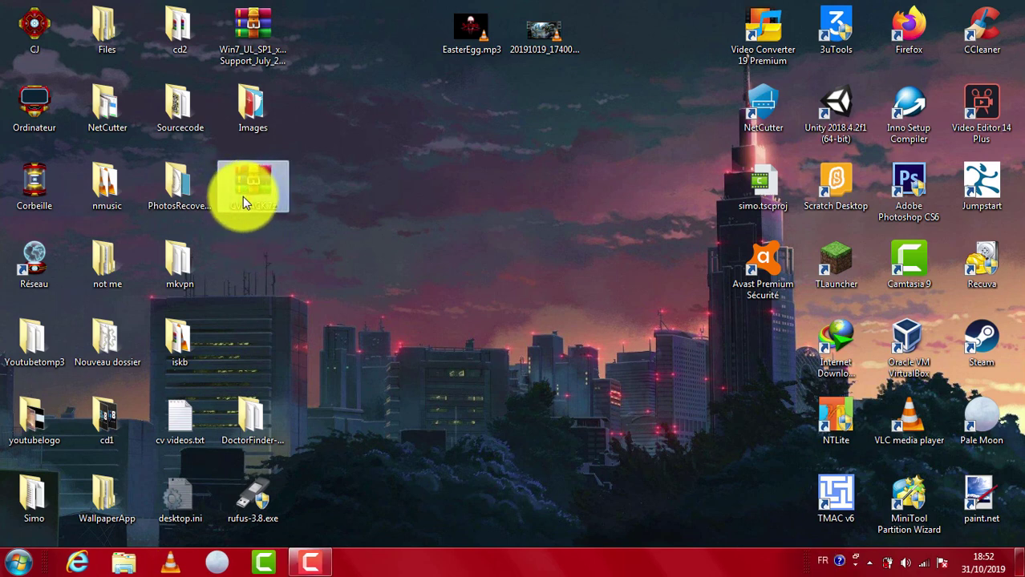
left_click(337, 144)
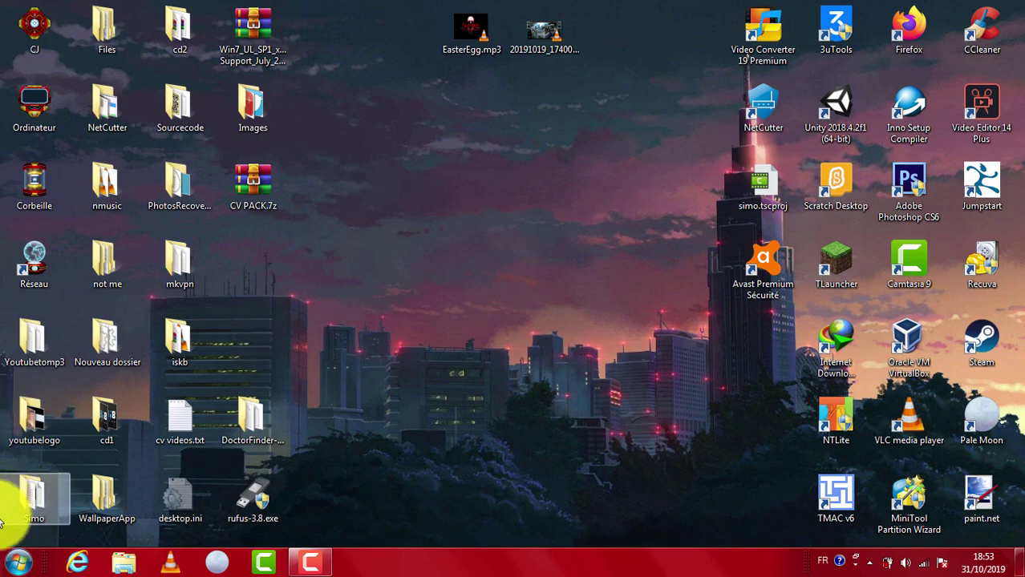
left_click(18, 563)
left_click(418, 168)
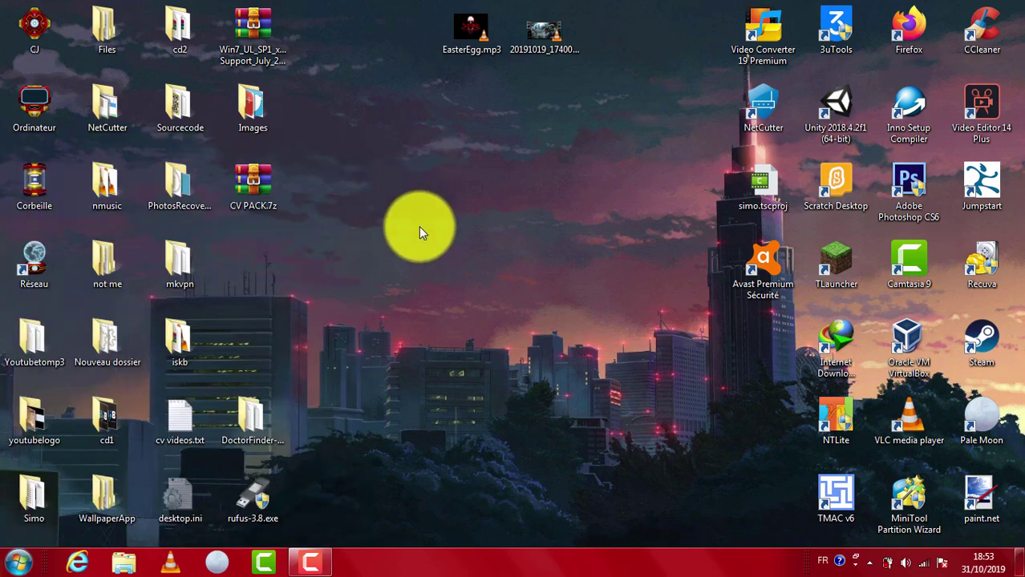
- Open cv videos.txt, start Pale Moon, and copy the Microsoft Office 2007 link from the notes
double_click(194, 404)
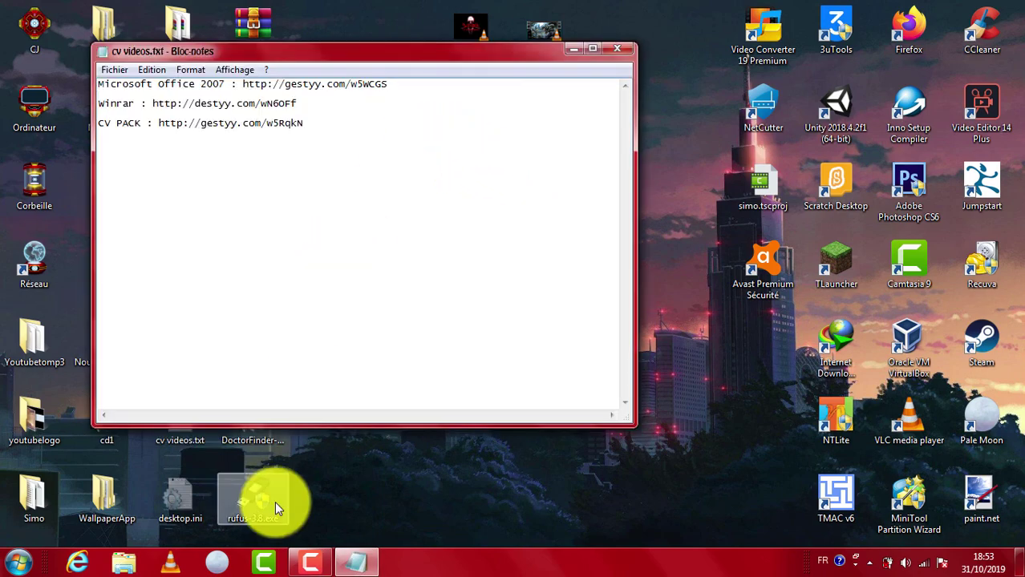
left_click(218, 557)
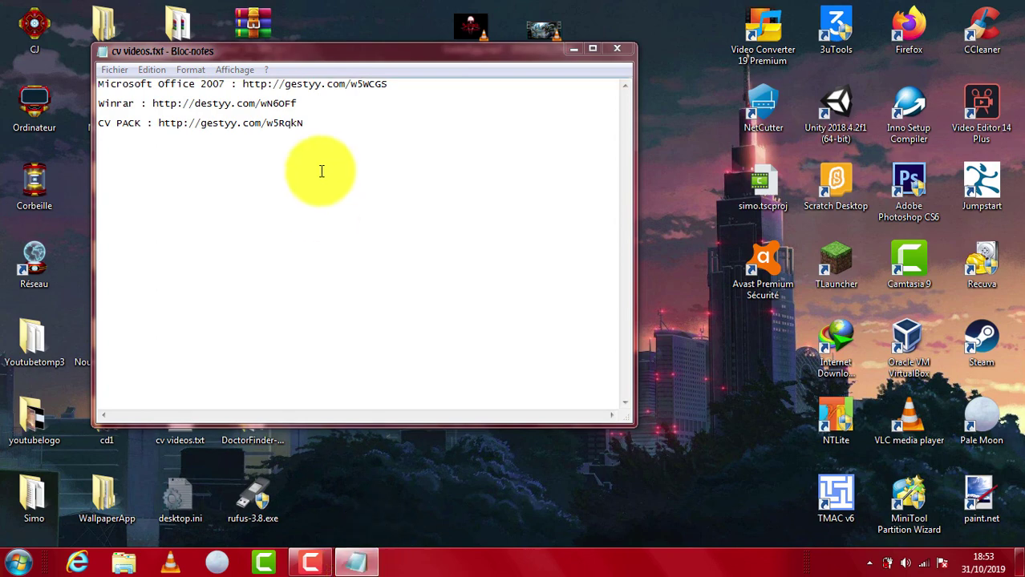
left_click_drag(393, 83, 242, 84)
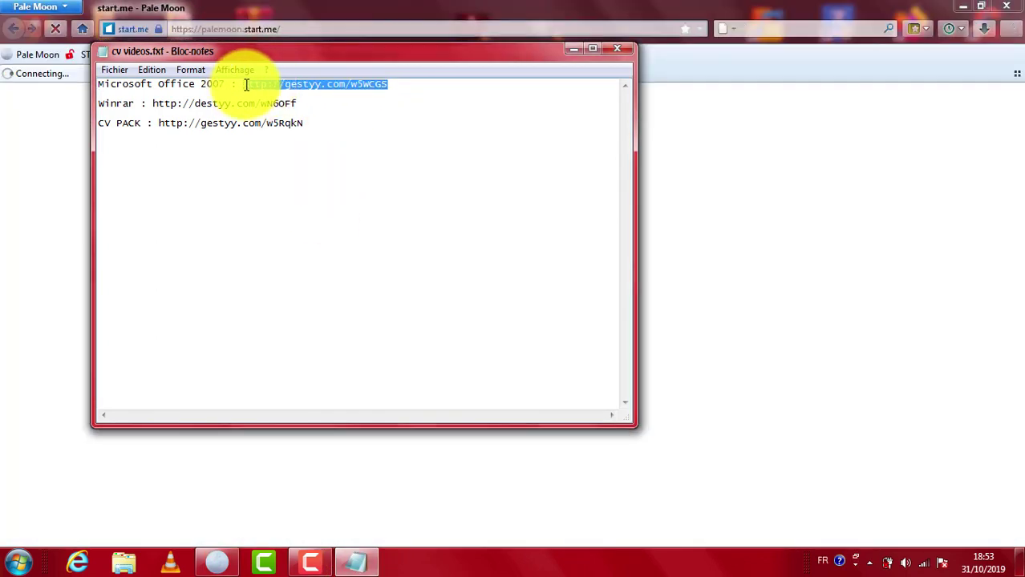
right_click(245, 85)
left_click(292, 133)
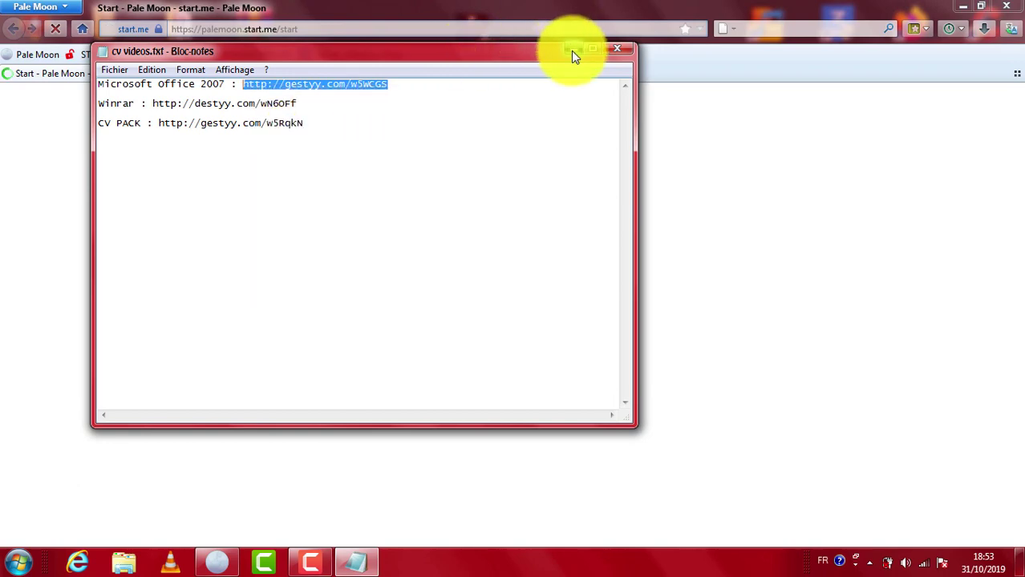
left_click(572, 50)
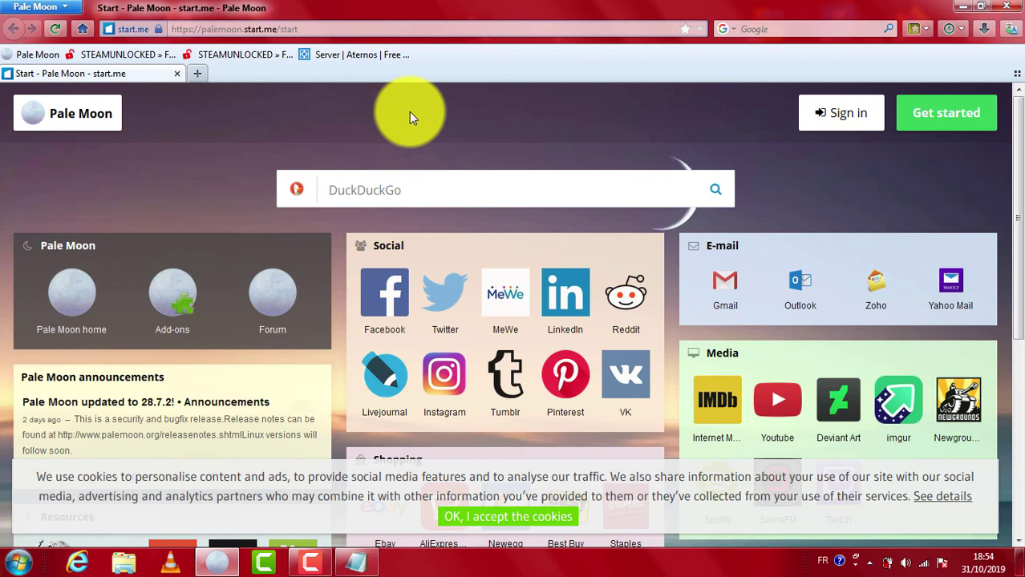
left_click(331, 32)
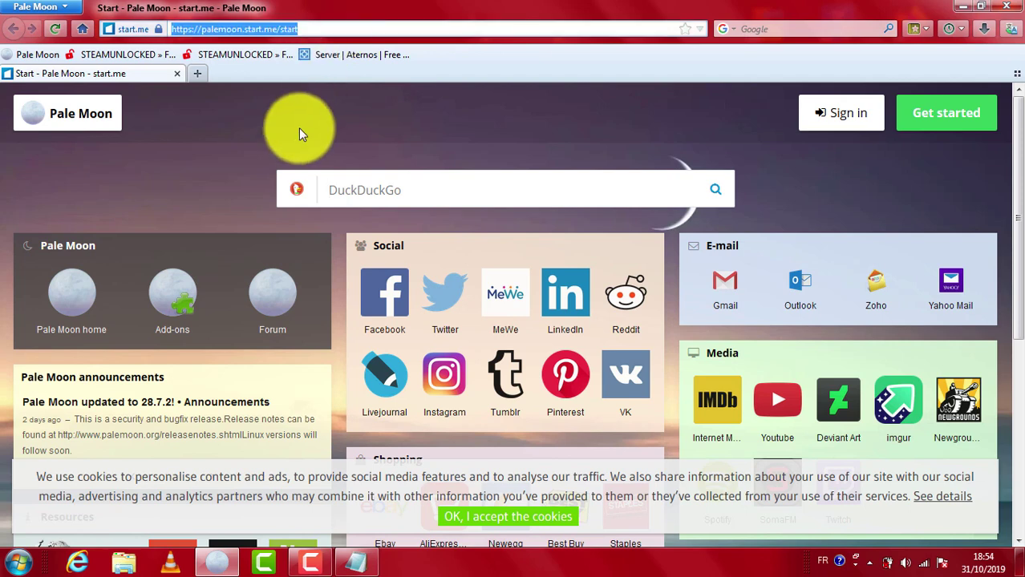
key("ctrl+v")
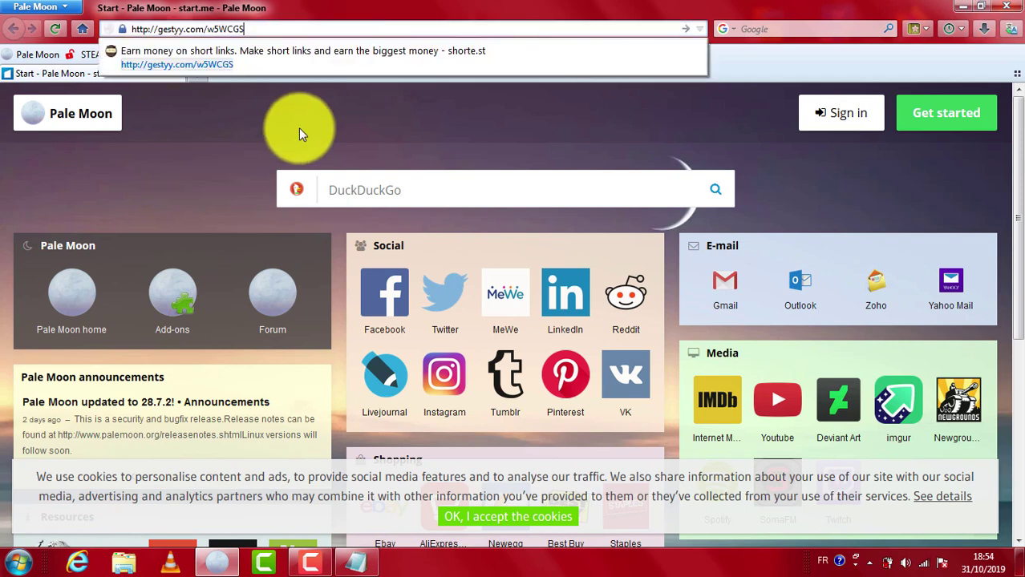
key("Return")
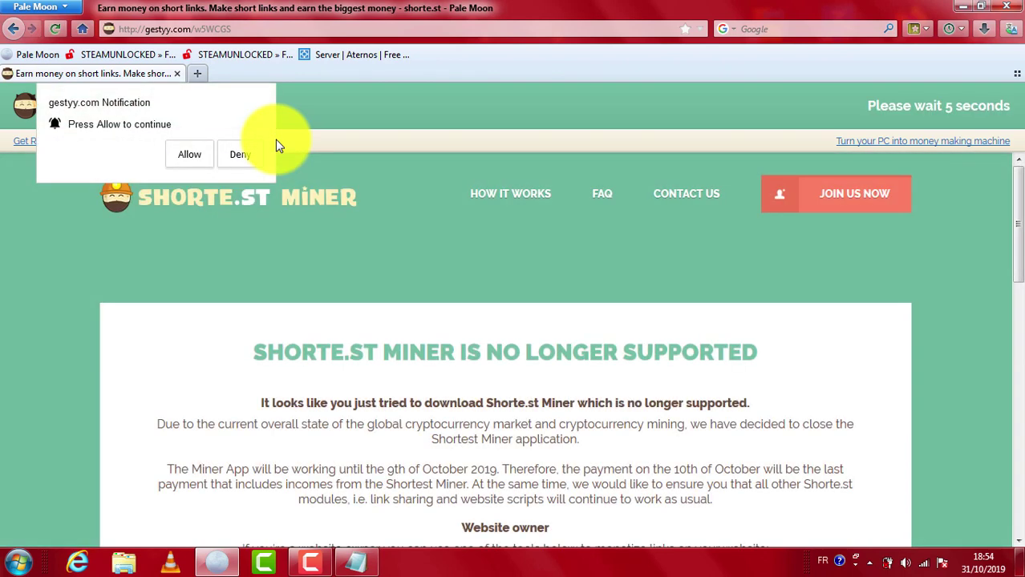
left_click(953, 117)
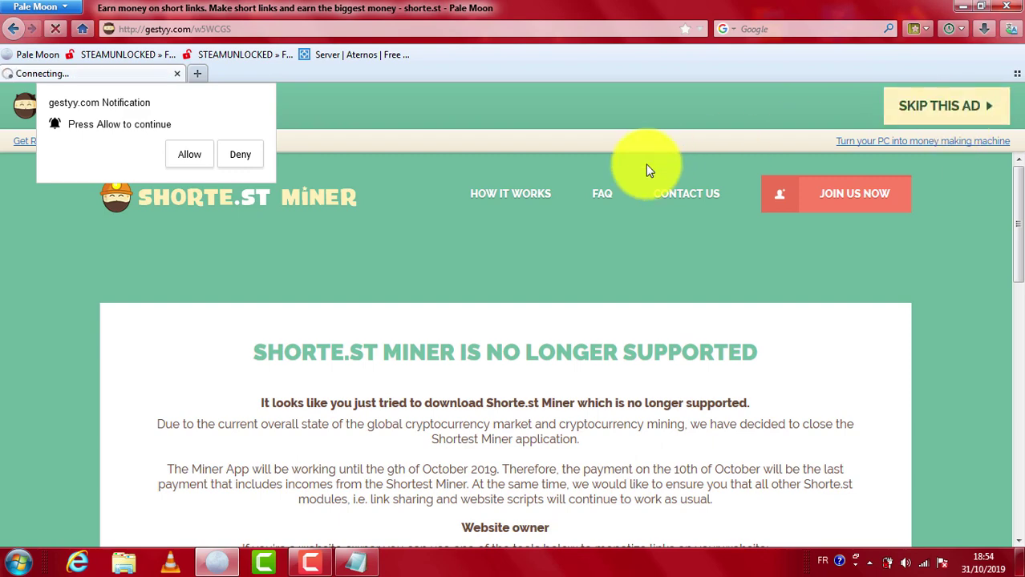
left_click(252, 168)
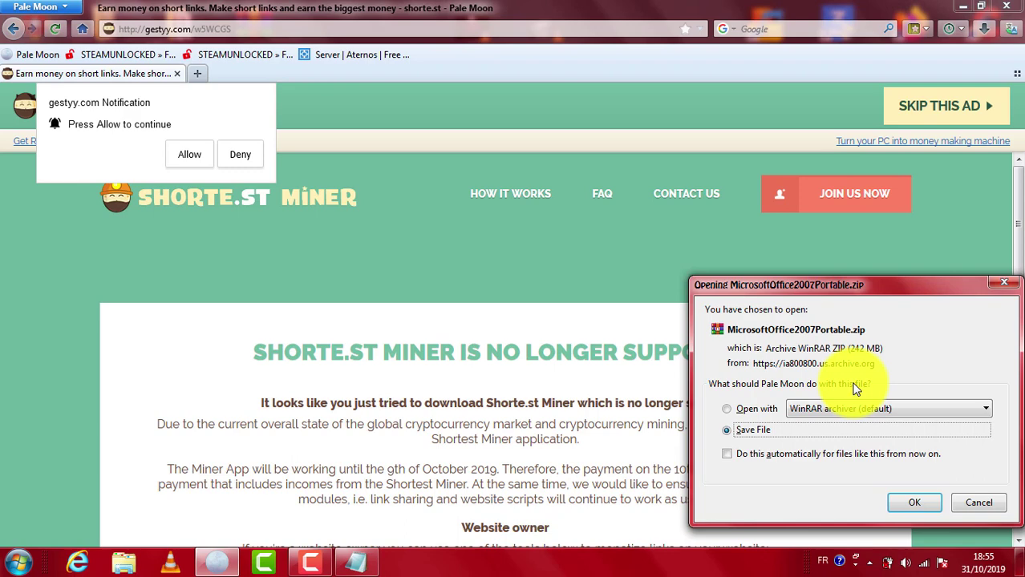
left_click(975, 504)
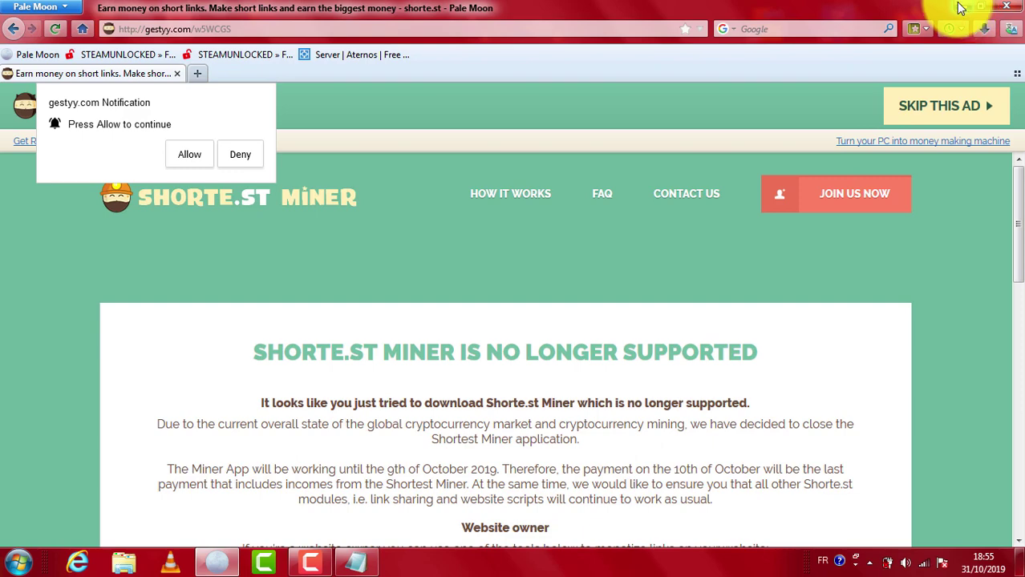
- Copy the CV PACK link from cv videos.txt and load it in the Pale Moon tab
left_click(357, 562)
left_click_drag(304, 123, 158, 123)
right_click(158, 123)
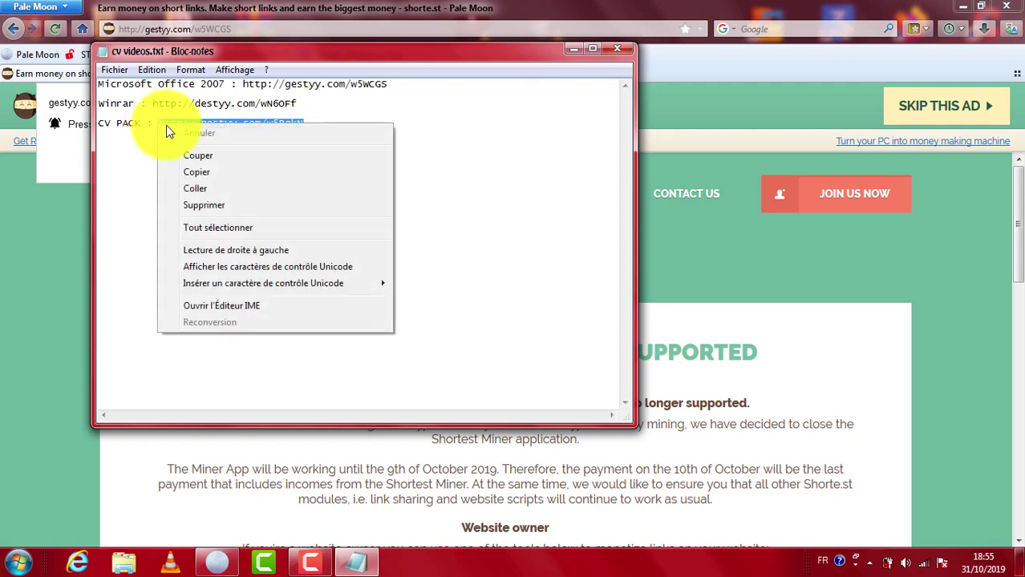
left_click(236, 172)
left_click(379, 24)
left_click(373, 28)
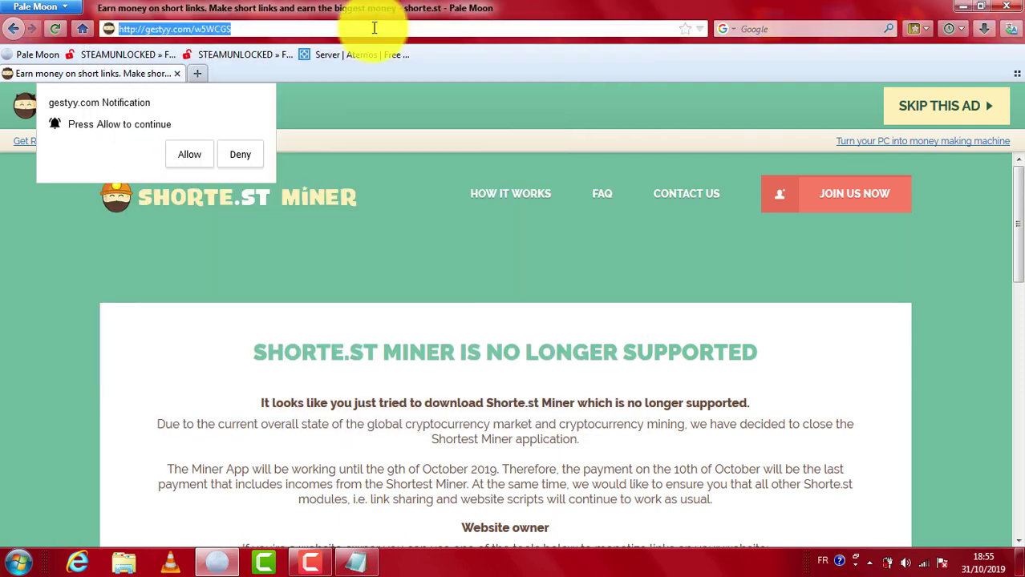
key("ctrl+v")
key("Return")
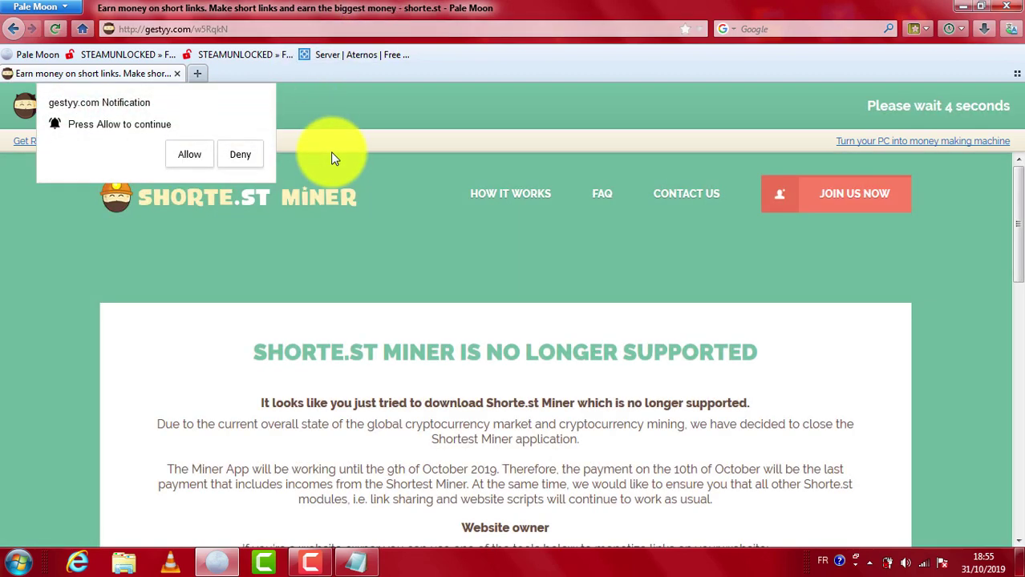
- Deny the notification request, skip the ad, and choose the free download of CV PACK.7z, closing the pop-up tab
left_click(253, 156)
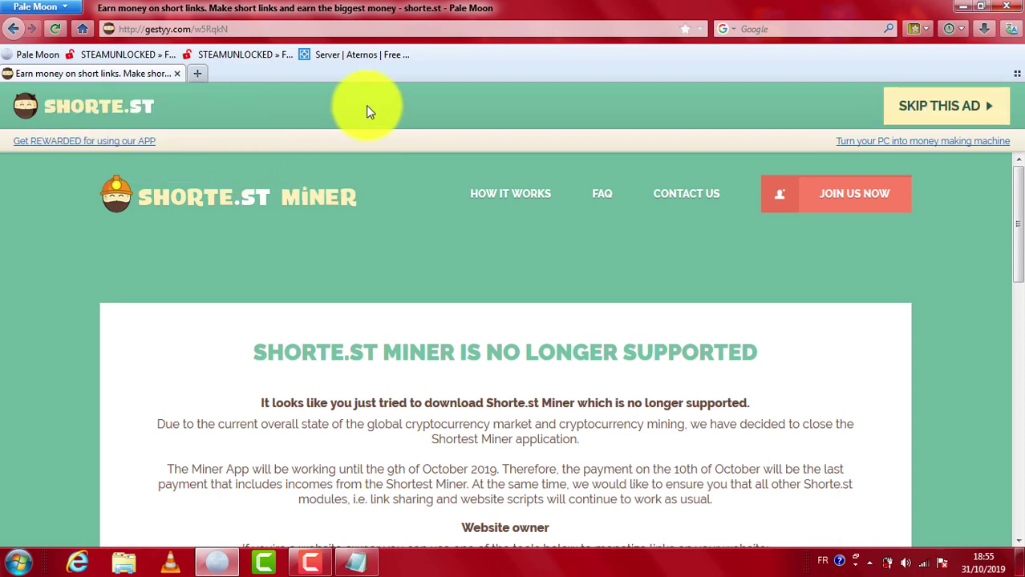
left_click(911, 116)
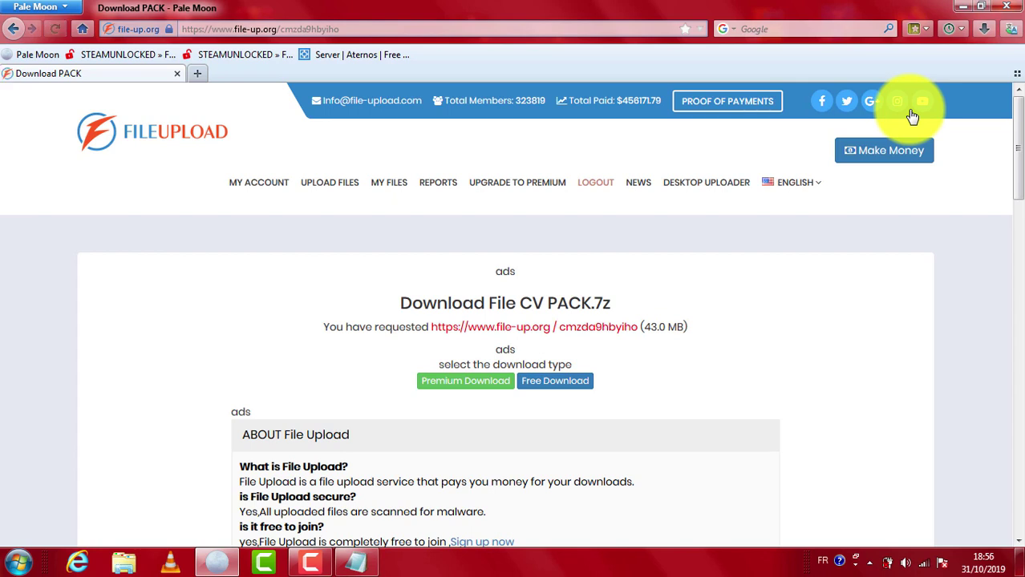
left_click(573, 387)
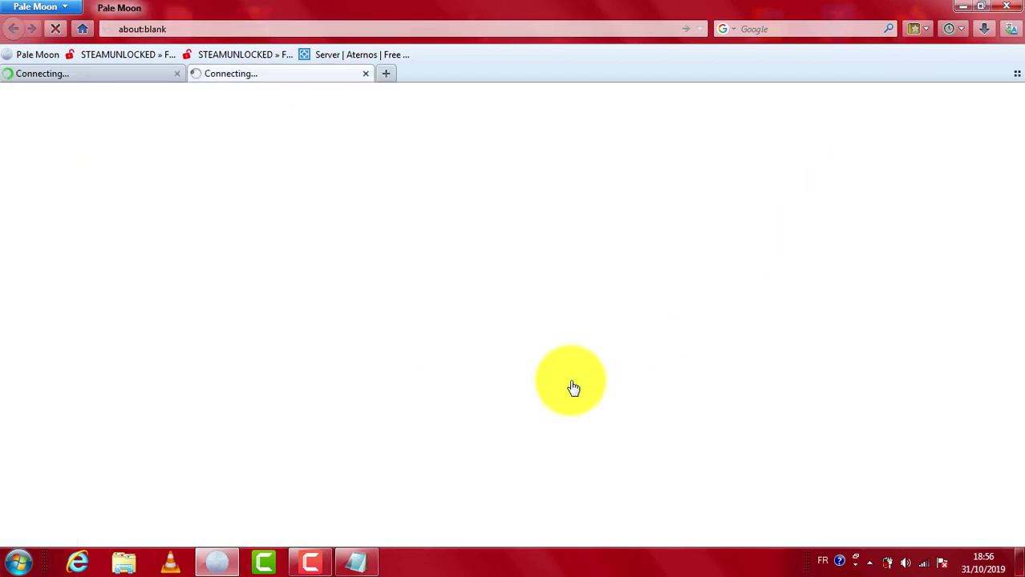
left_click(365, 73)
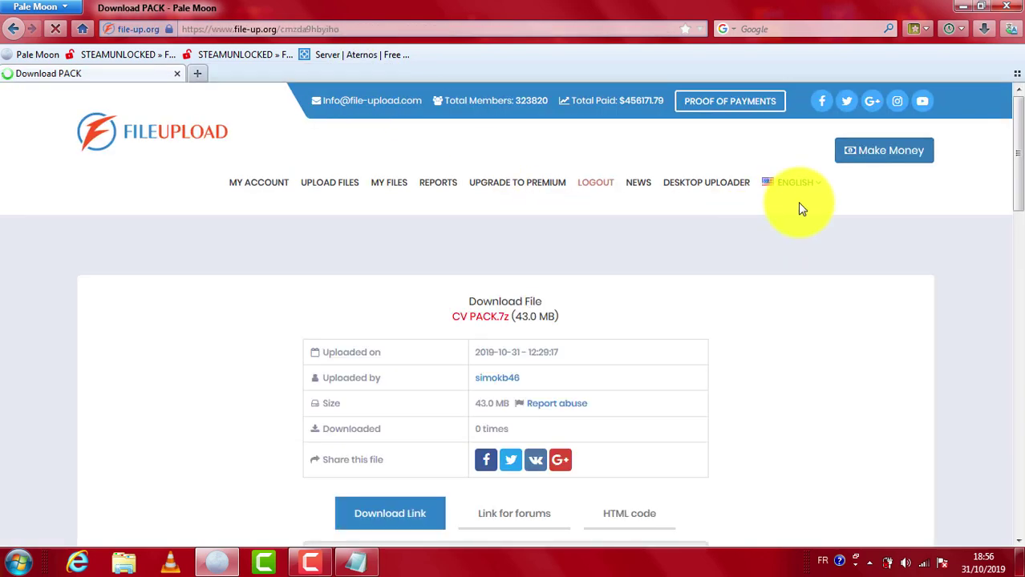
- Try to pass the reCAPTCHA check by selecting the crosswalk images, closing the ad tab and the connection alert
left_click_drag(1015, 127, 1015, 240)
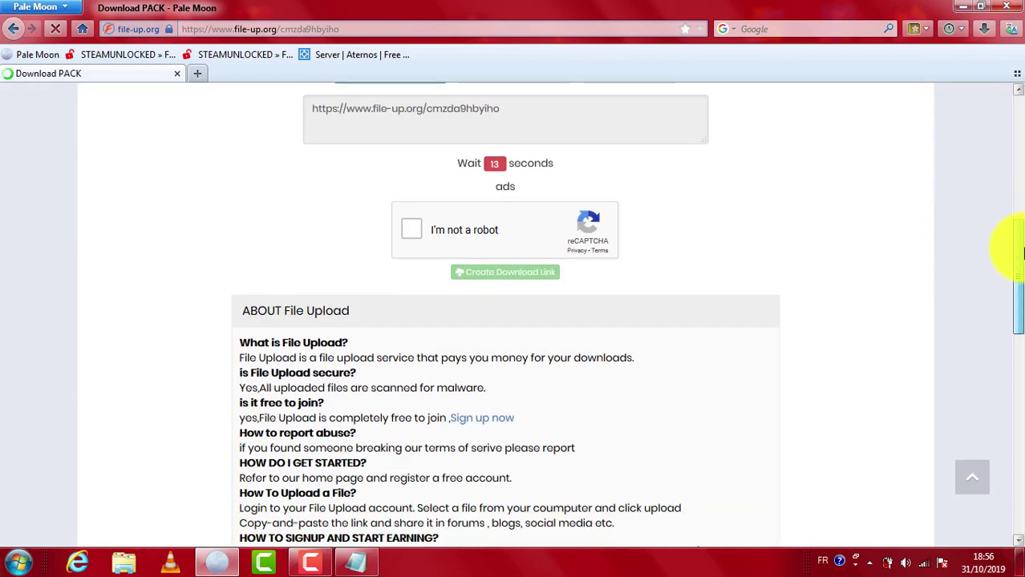
left_click(404, 230)
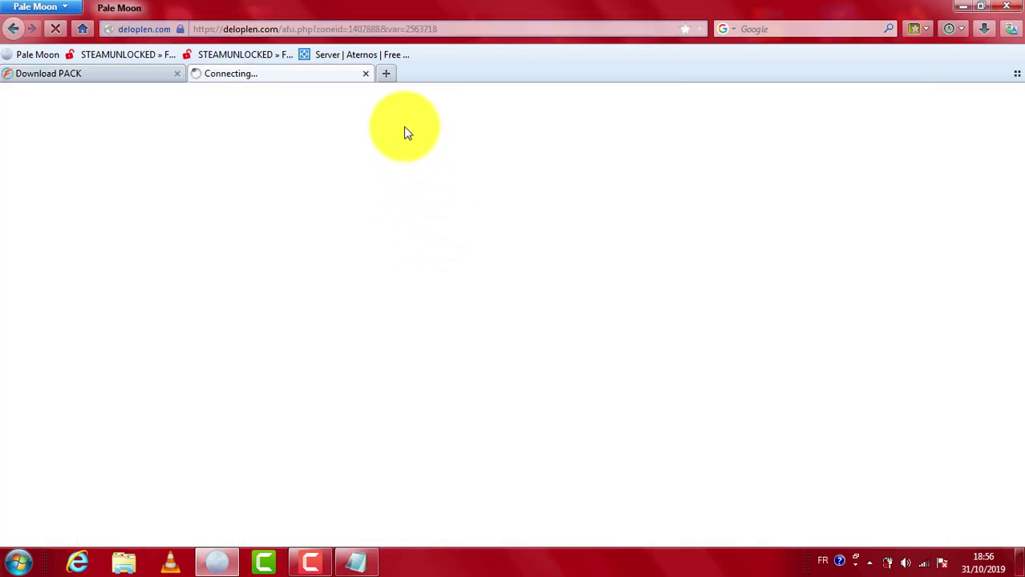
left_click(363, 73)
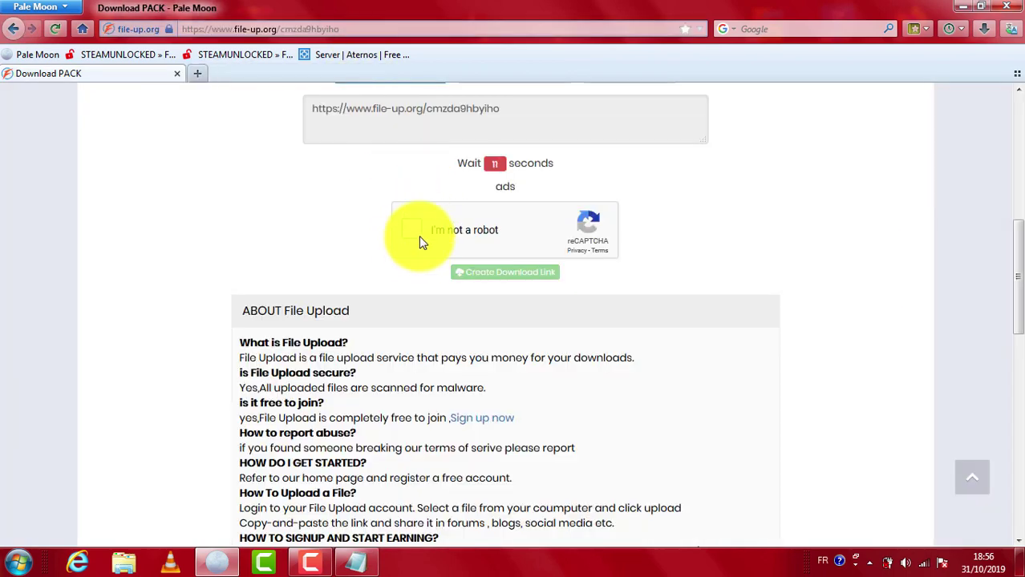
left_click(419, 238)
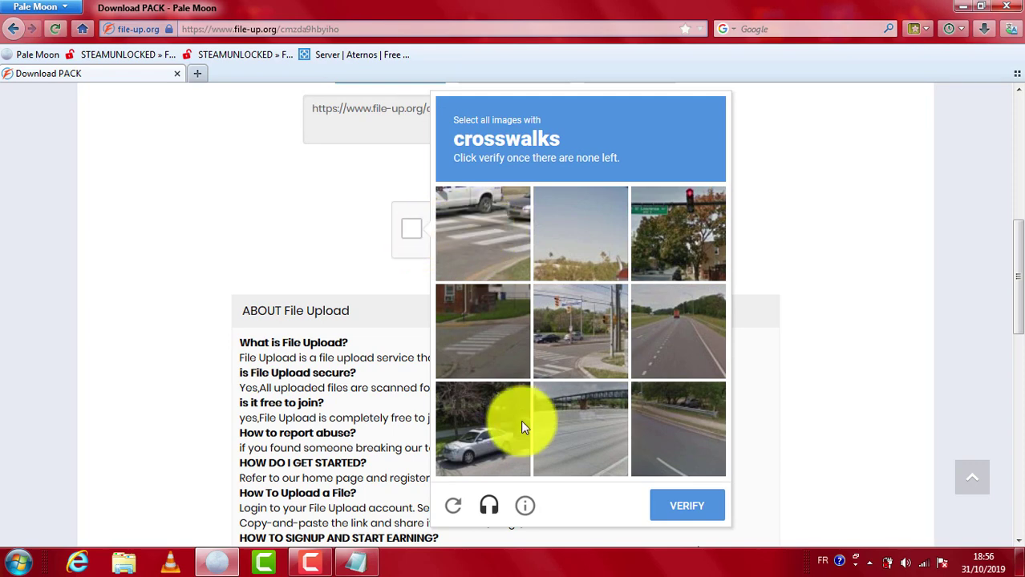
left_click(485, 242)
left_click(468, 318)
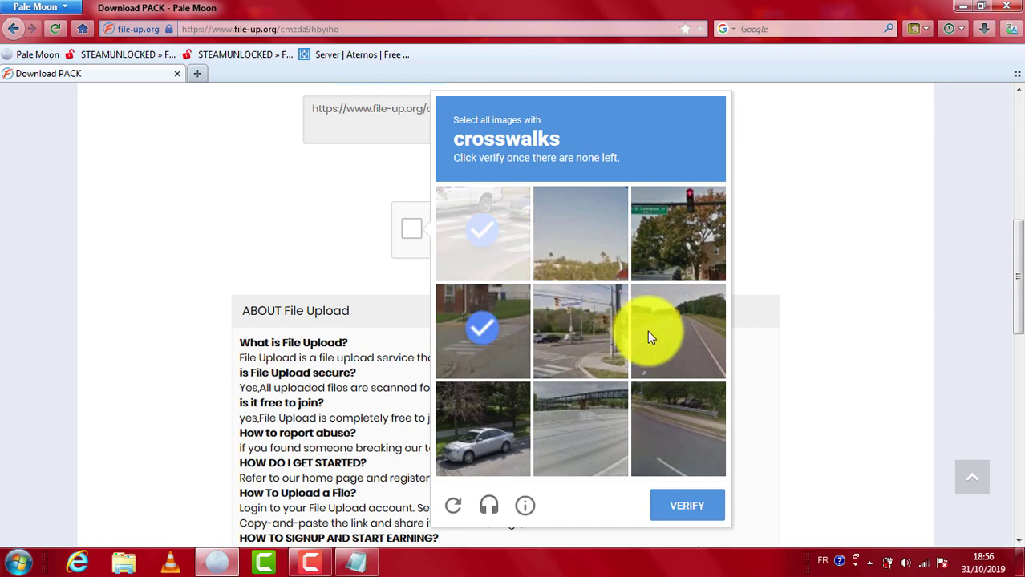
left_click(596, 340)
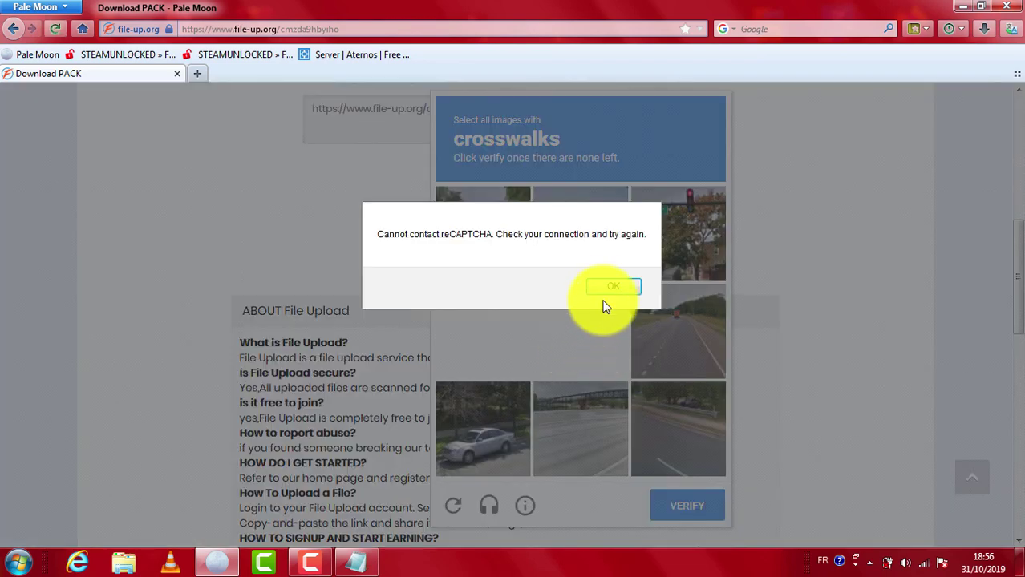
left_click(609, 289)
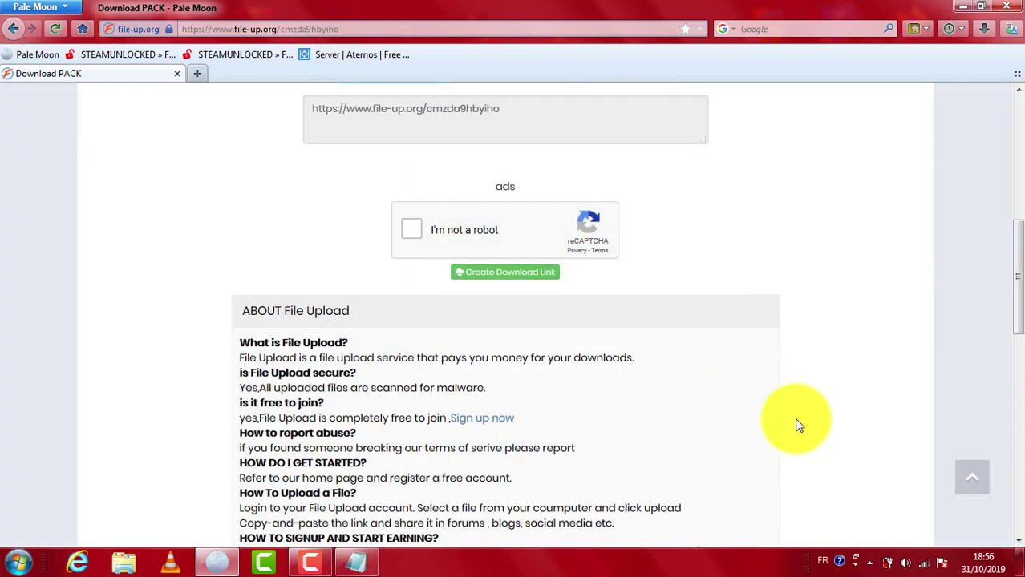
- Reconnect to the wireless network, dismiss the network error, and try the reCAPTCHA check again
left_click(922, 562)
double_click(877, 391)
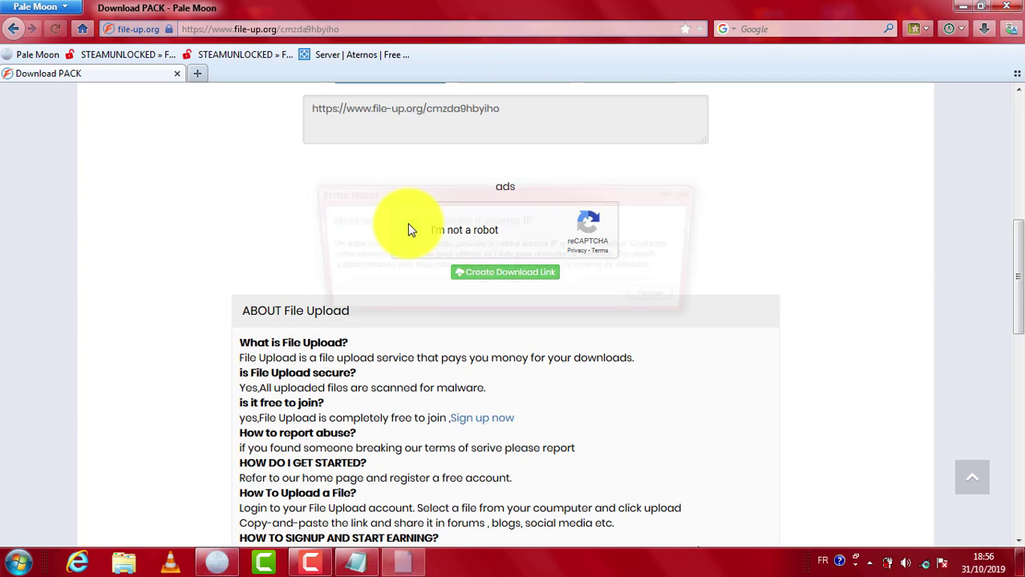
left_click(659, 300)
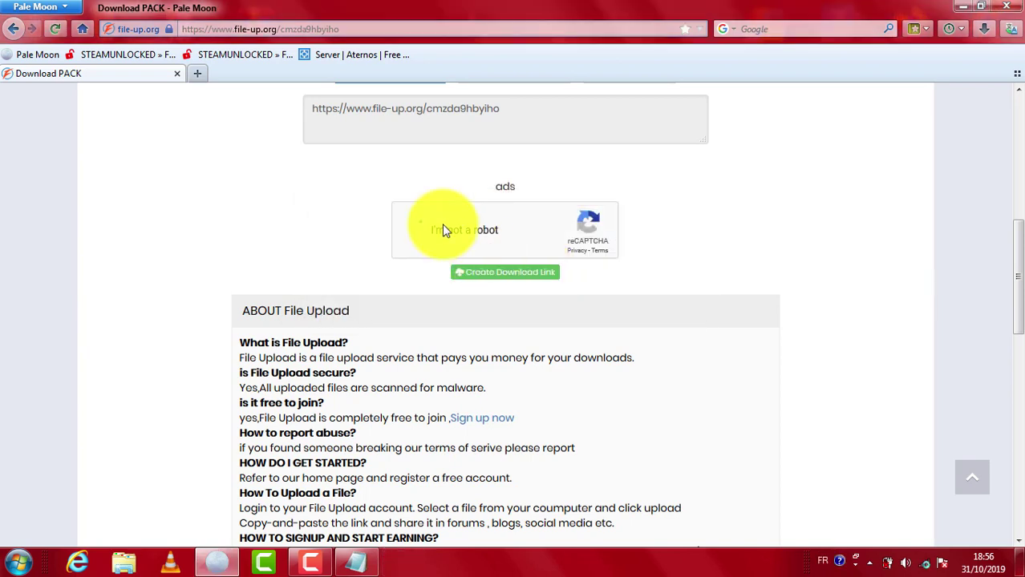
left_click(429, 227)
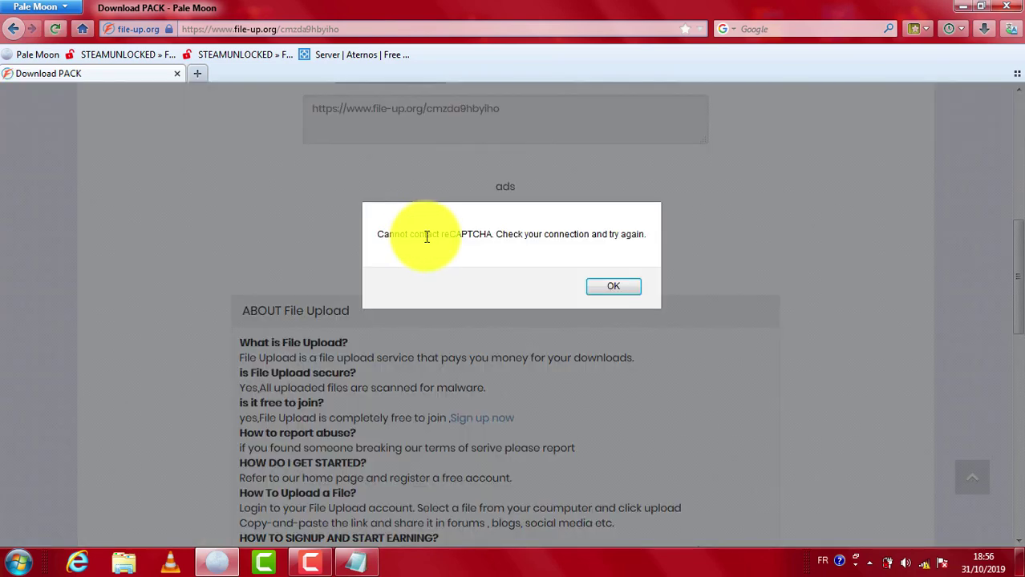
left_click(614, 287)
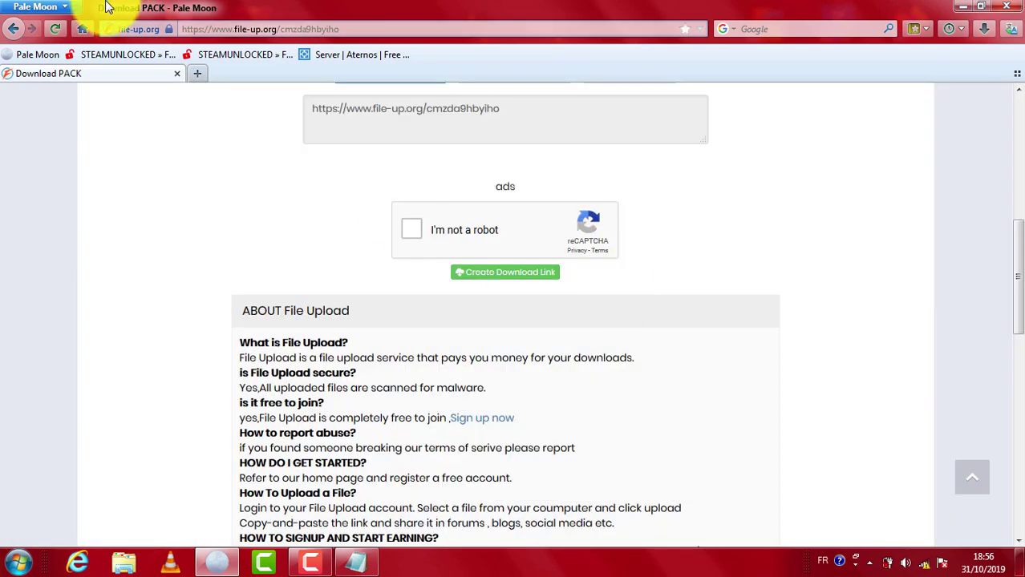
- Reload the CV PACK download page, pass the reCAPTCHA check, and create the download link, closing the ad tabs
left_click(57, 35)
key("Return")
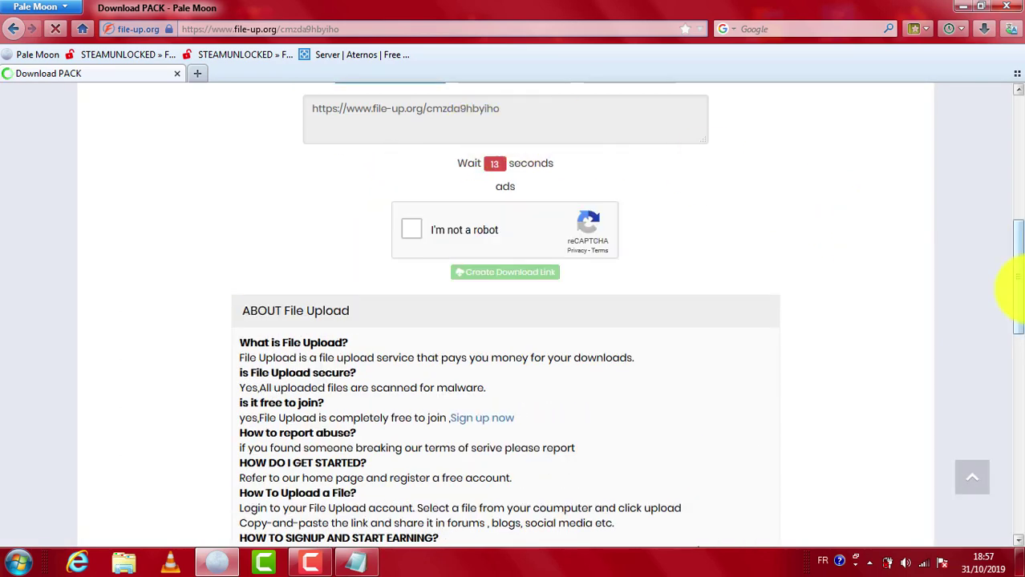
left_click_drag(1012, 286, 1012, 270)
left_click(496, 265)
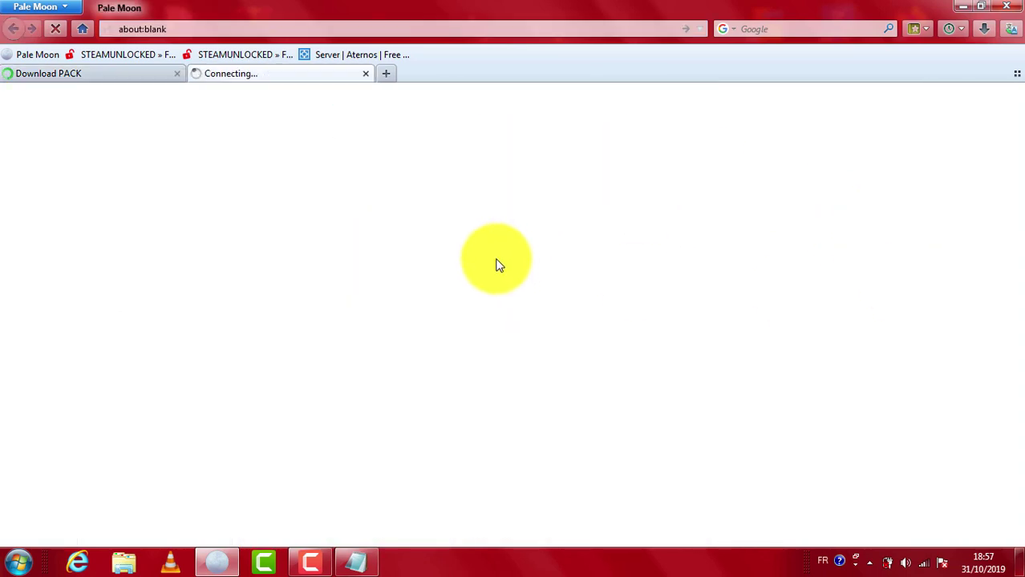
left_click(365, 73)
left_click(410, 290)
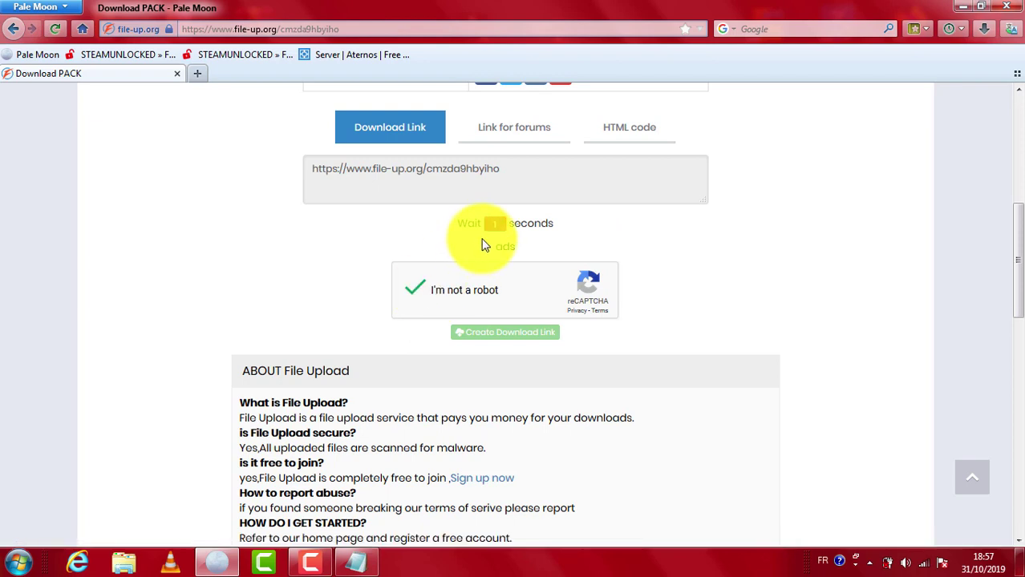
left_click(489, 334)
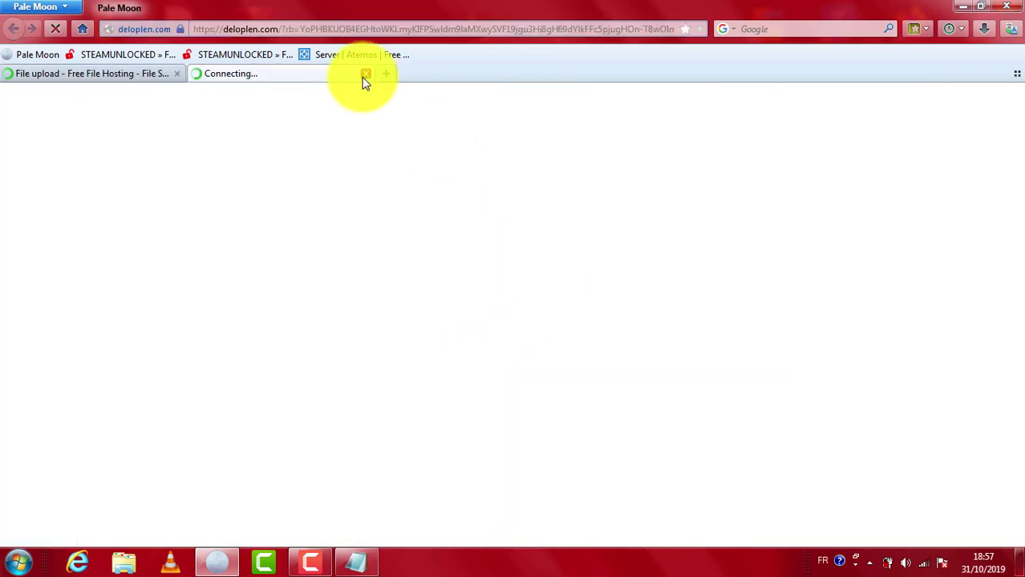
left_click(365, 74)
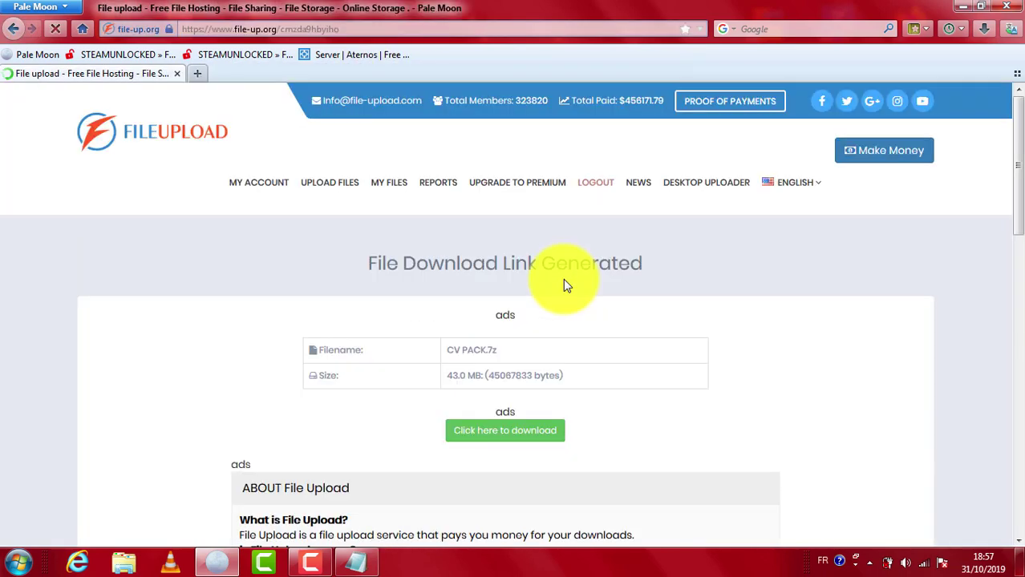
- Request the CV PACK.7z download, closing the ad tab, and cancel the save dialog
left_click(526, 445)
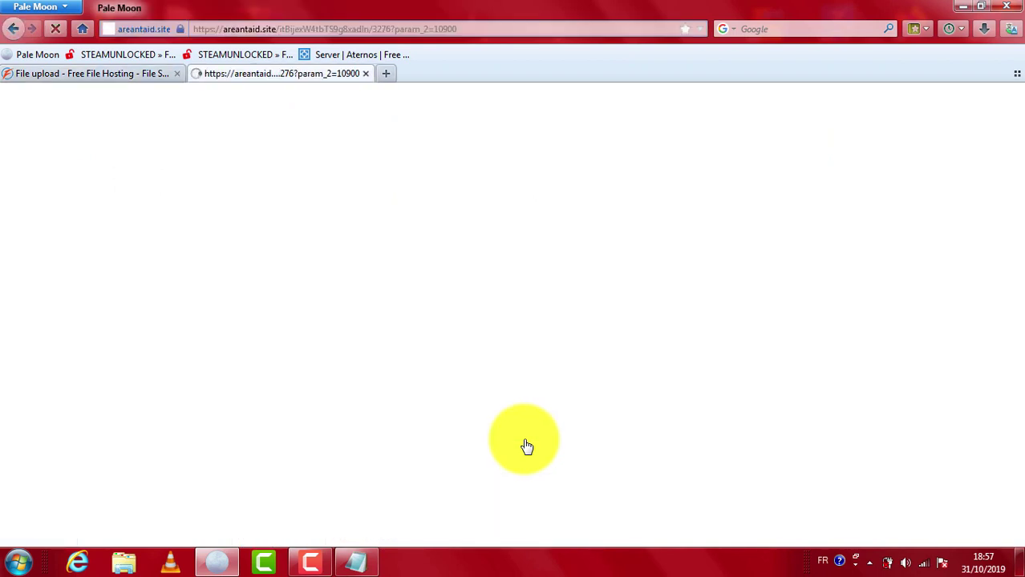
left_click(366, 74)
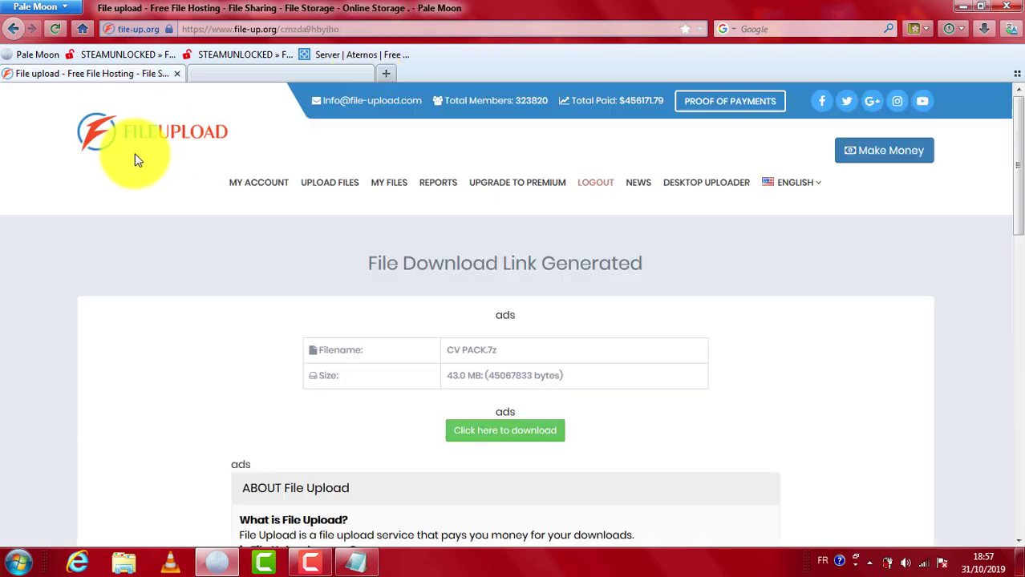
left_click(490, 438)
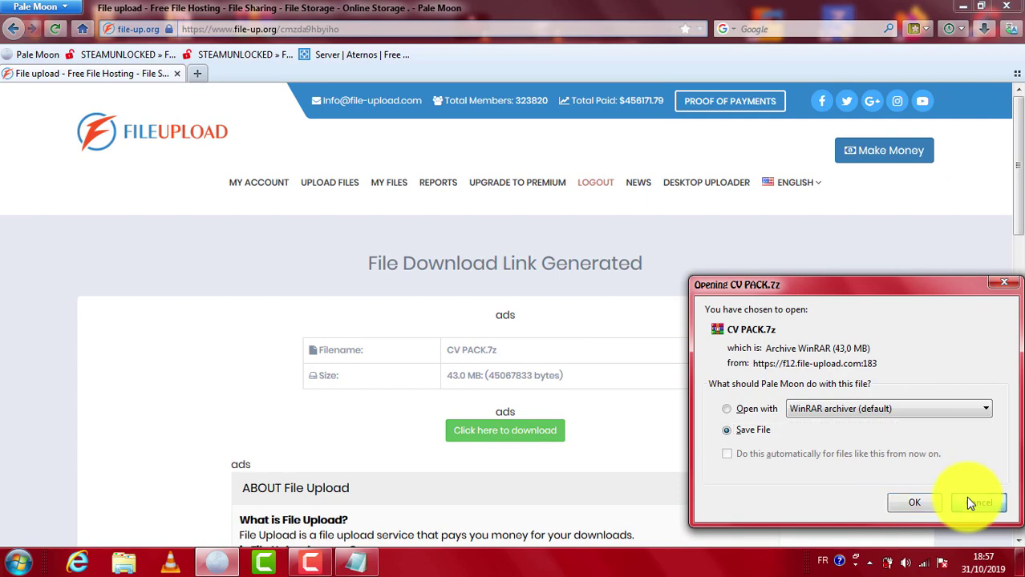
left_click(970, 501)
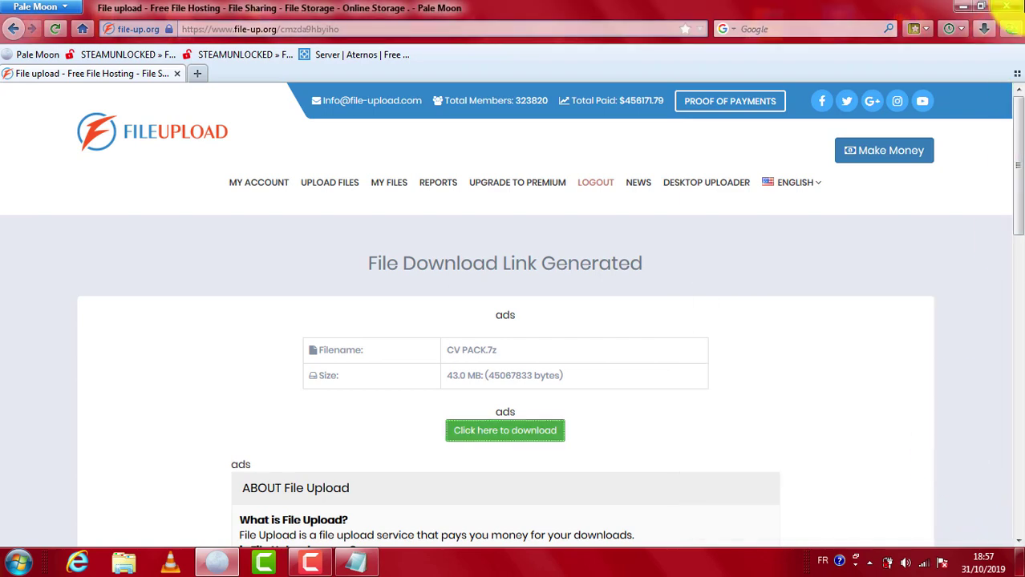
- Close Pale Moon and cv videos.txt, and open the Compressed folder inside Téléchargements
left_click(1011, 7)
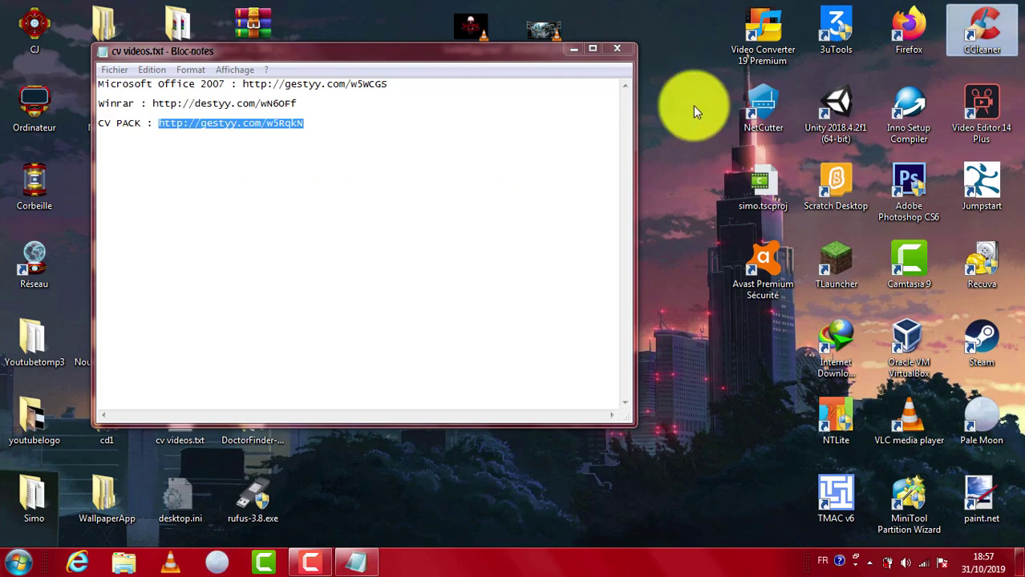
left_click(614, 48)
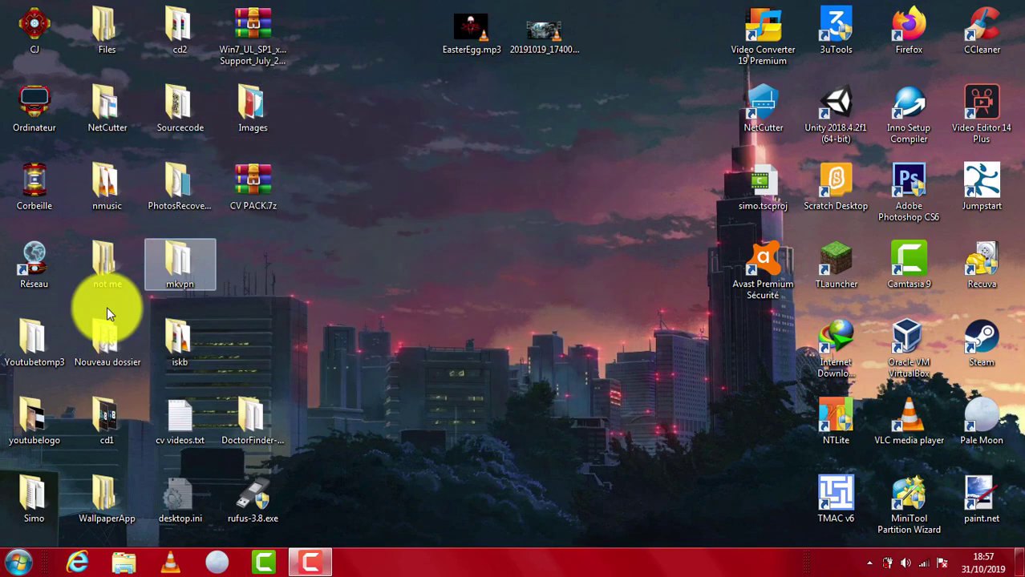
left_click(20, 561)
left_click(292, 210)
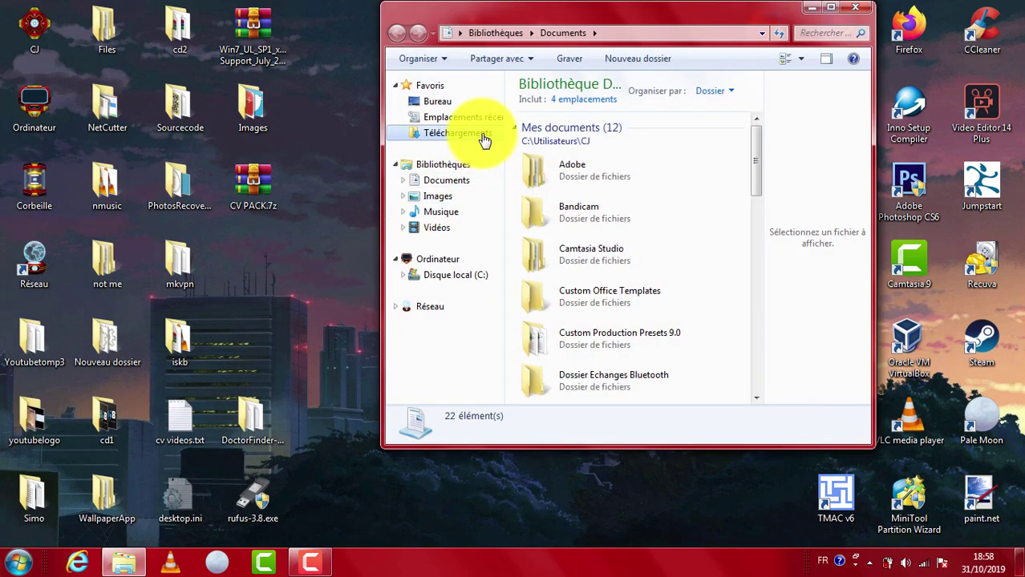
left_click(457, 133)
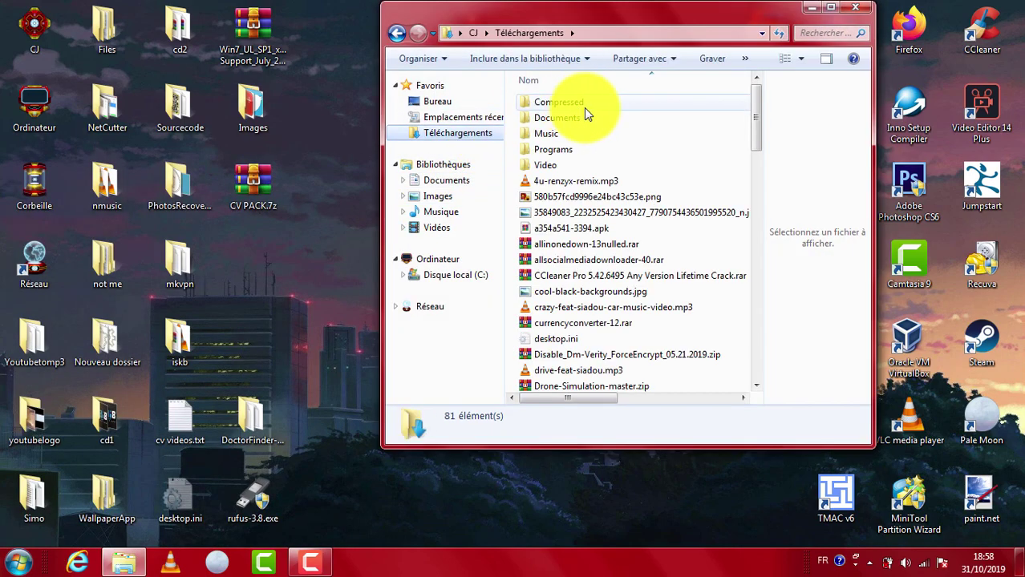
double_click(579, 102)
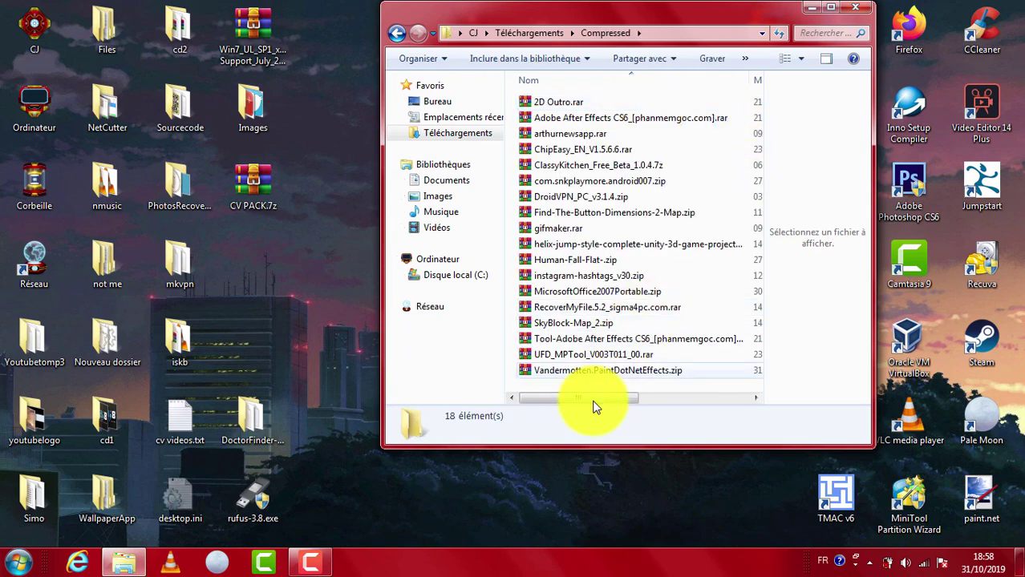
- Copy MicrosoftOffice2007Portable.zip from the Compressed folder to the desktop and close the folder window
left_click(591, 309)
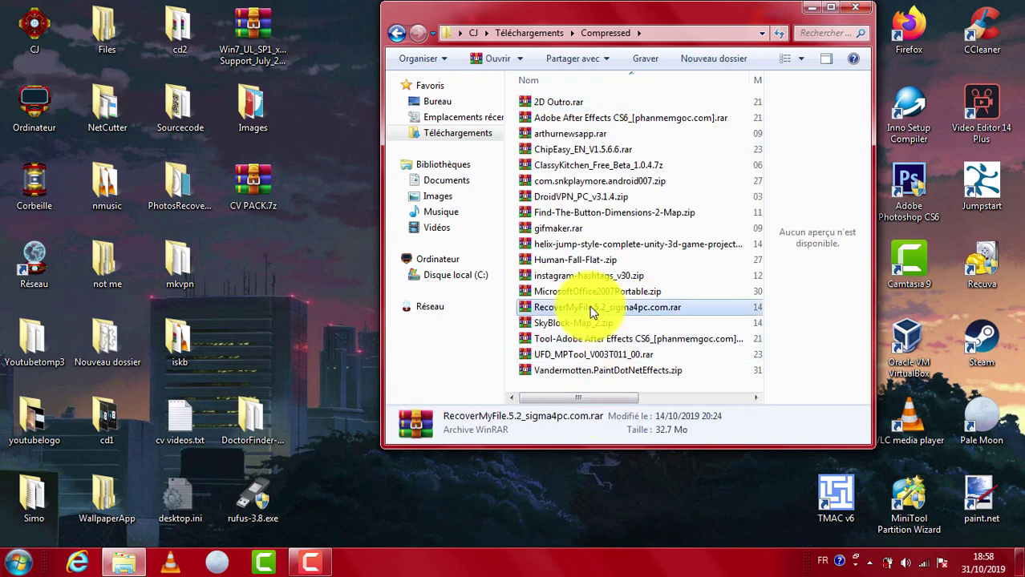
key("End")
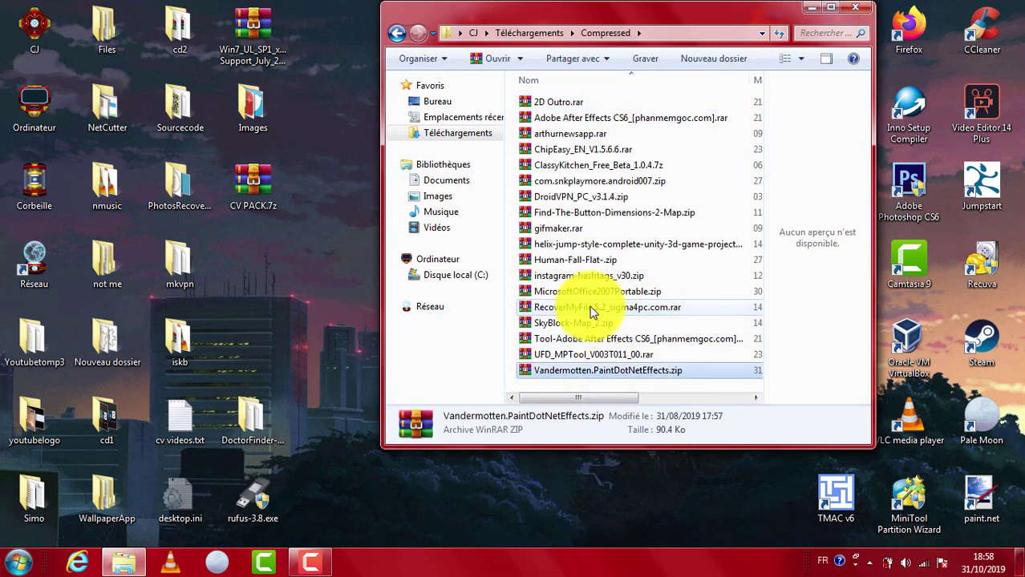
left_click(591, 292)
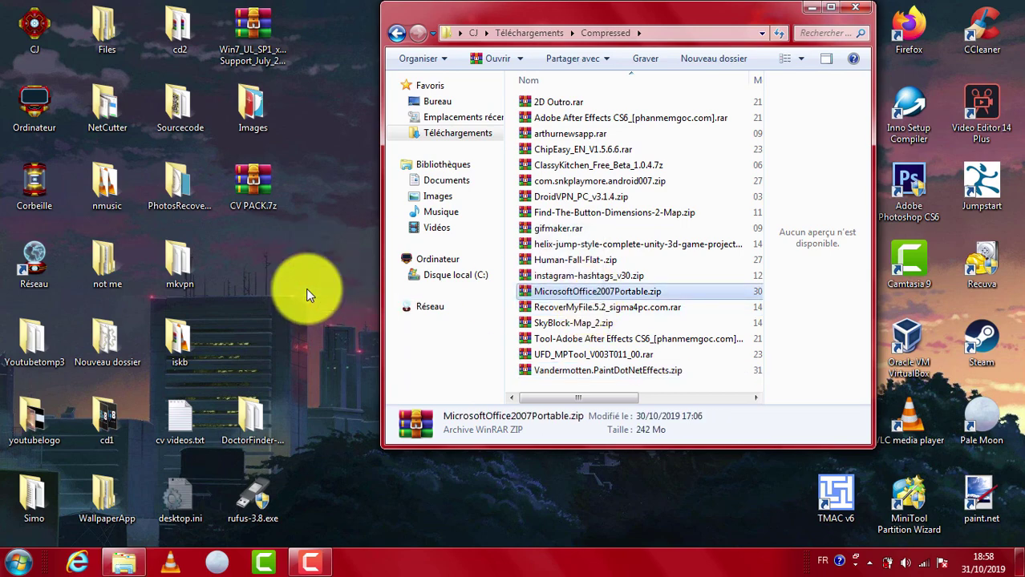
left_click(306, 288)
key("ctrl+v")
left_click(855, 8)
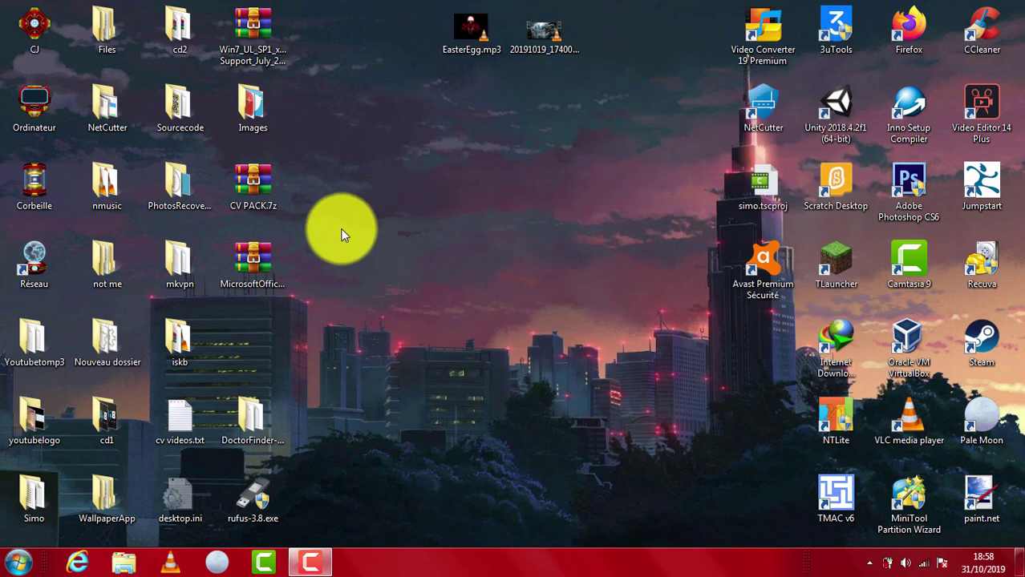
- Open MicrosoftOffice2007Portable.zip from the desktop and enter its Microsoft Office 2007 Portable folder
double_click(255, 264)
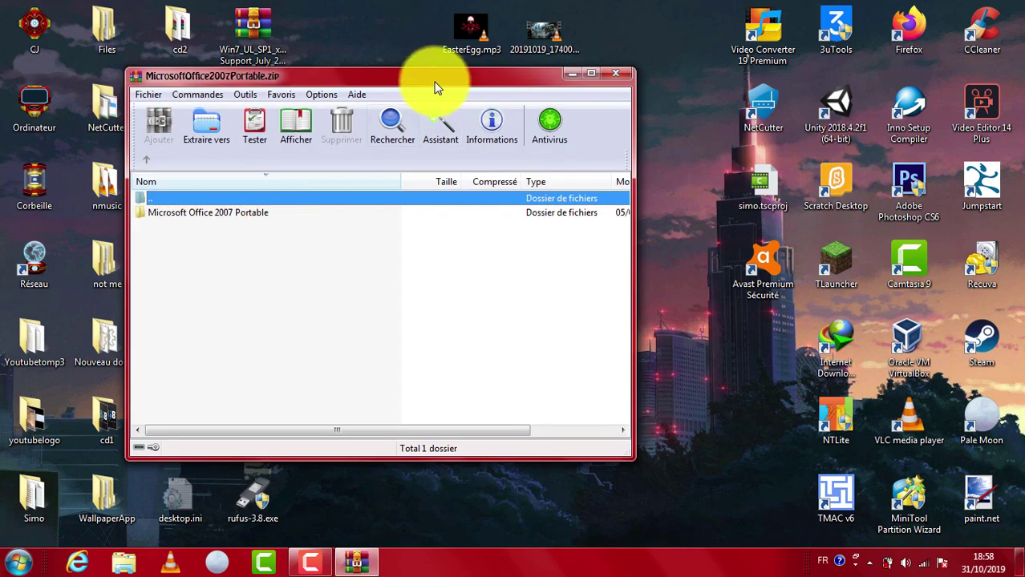
left_click_drag(400, 75, 705, 52)
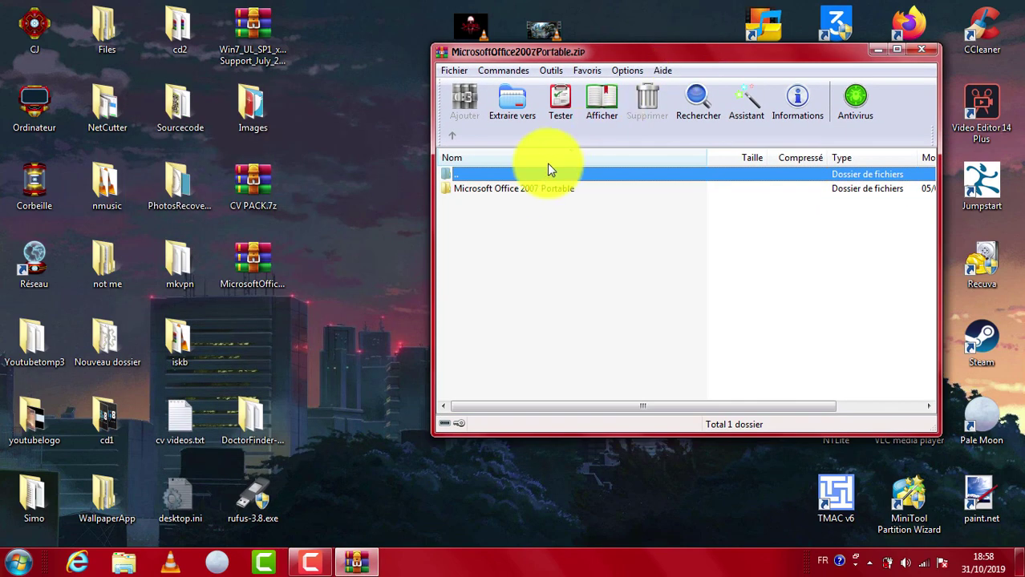
left_click(519, 195)
double_click(520, 195)
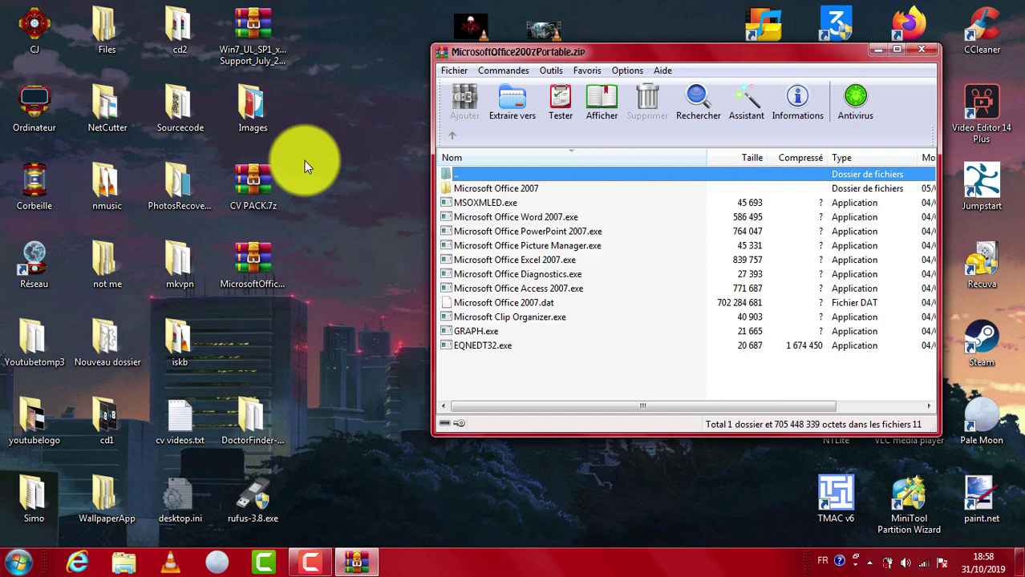
- Open the Program Files folder on Disque local (C:) beside the archive window
left_click(36, 100)
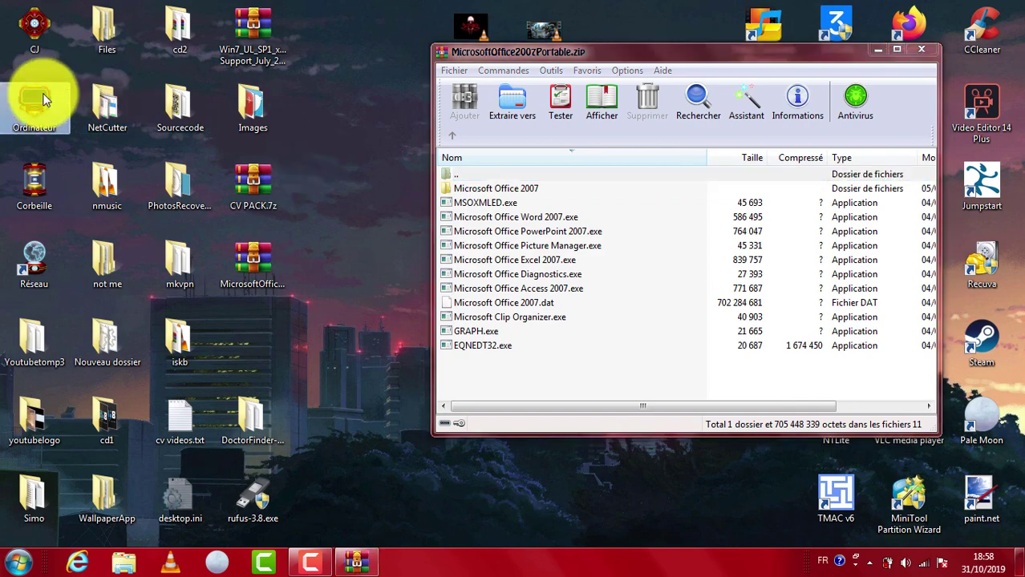
left_click_drag(666, 16, 339, 35)
double_click(275, 149)
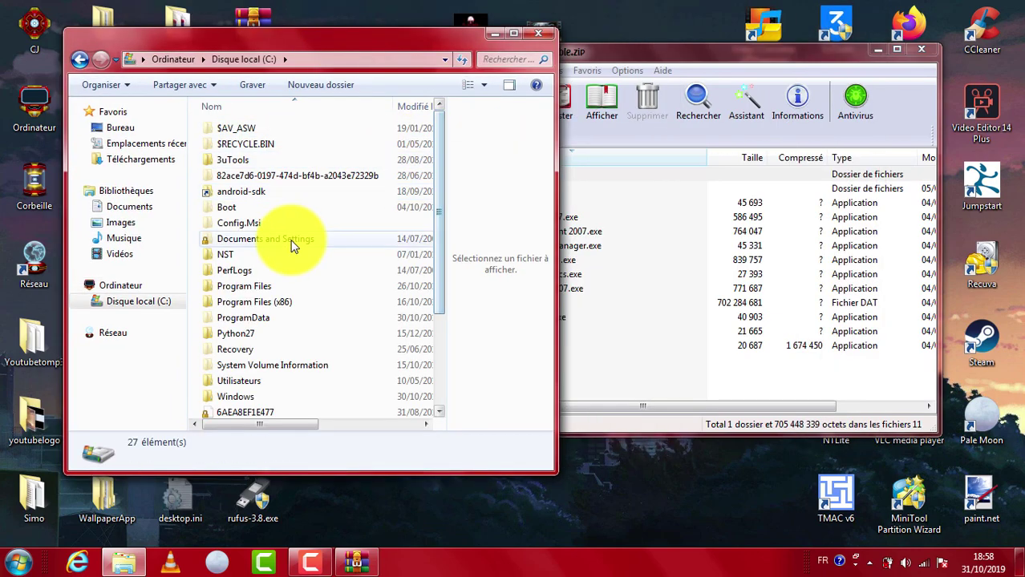
double_click(275, 289)
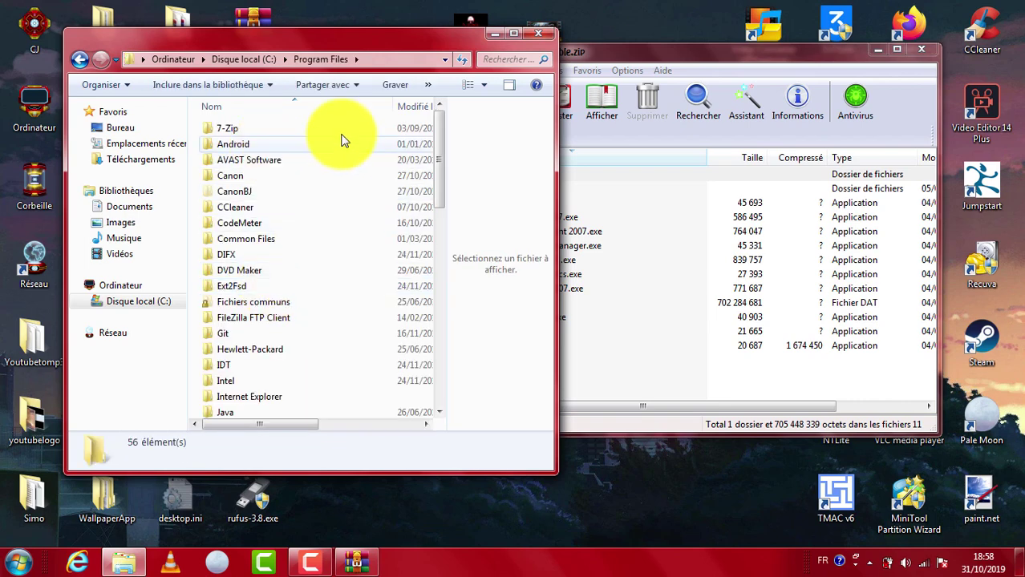
- Extract the Microsoft Office 2007 Portable folder from the archive into Program Files with administrator rights, and close the archive
left_click(656, 248)
left_click(457, 143)
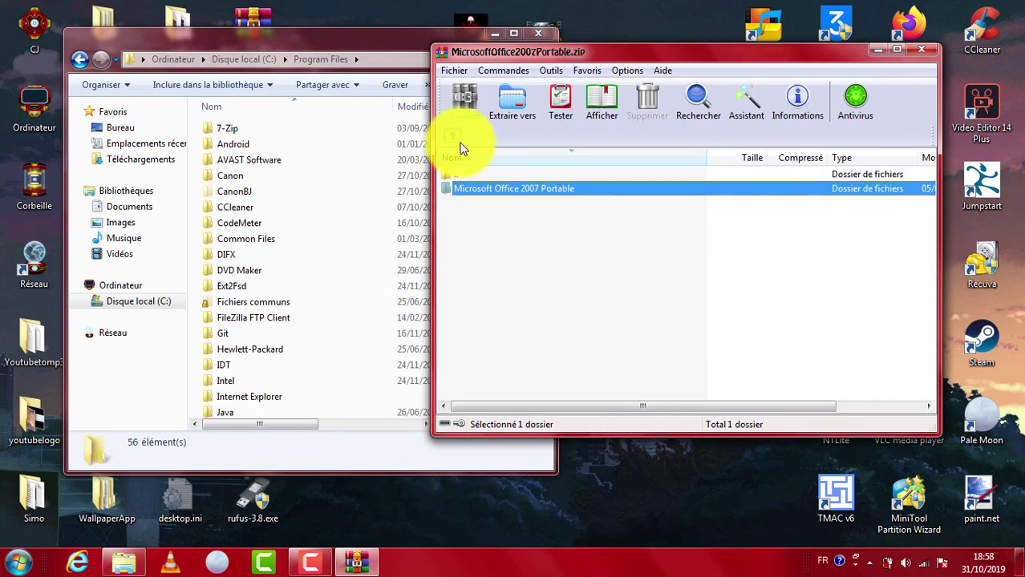
left_click_drag(502, 191, 193, 190)
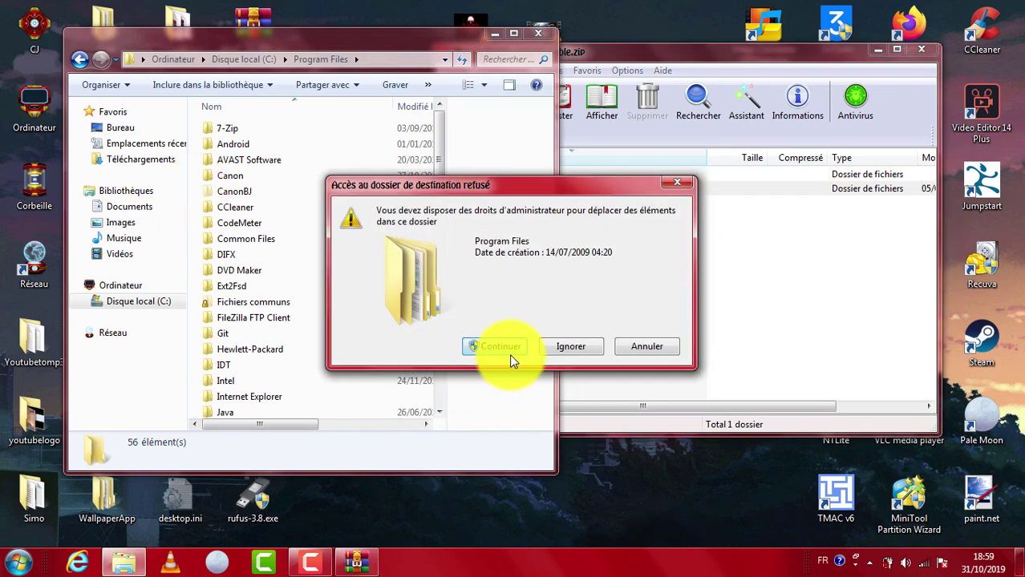
left_click(509, 353)
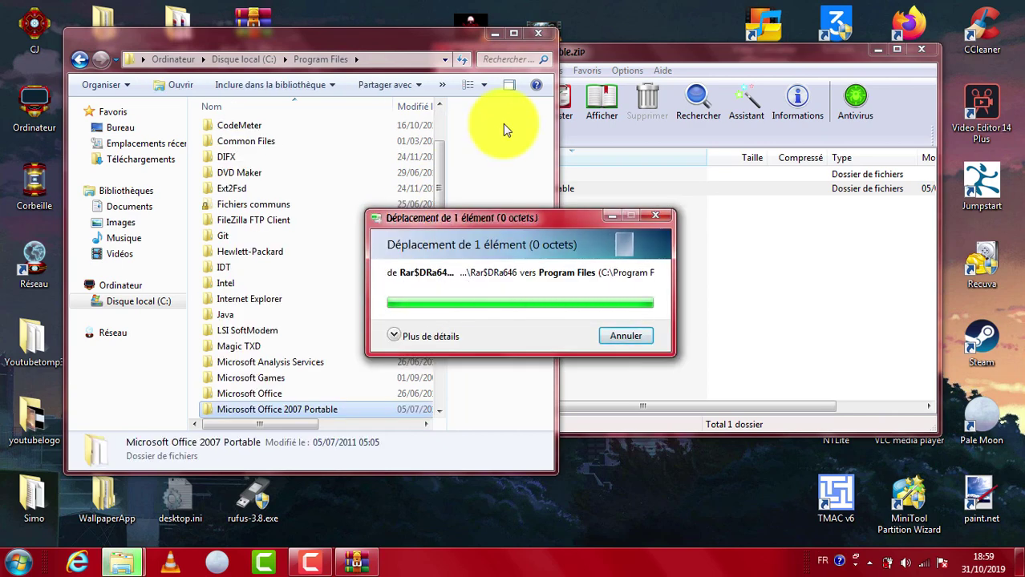
left_click(918, 48)
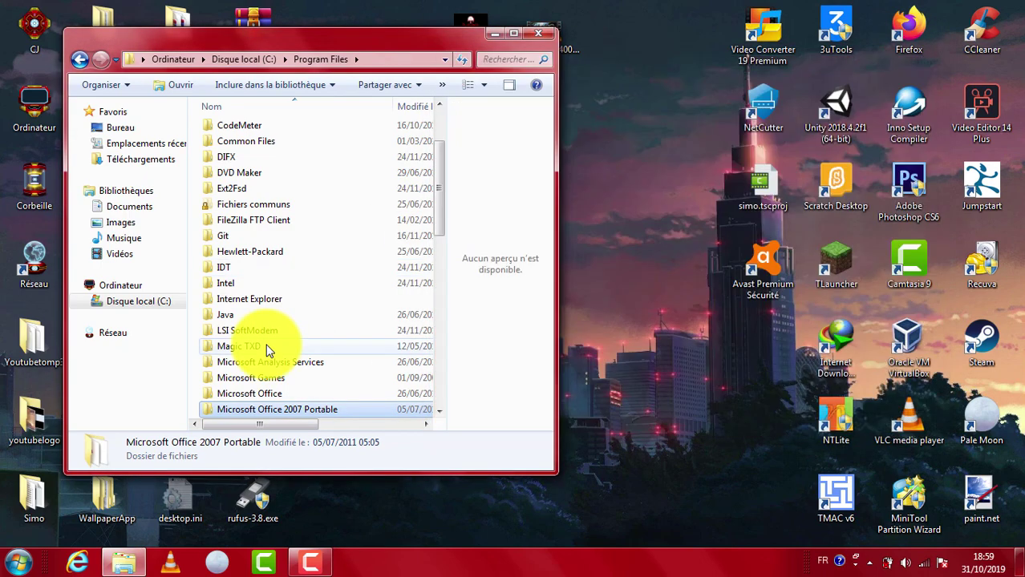
- Open the extracted Microsoft Office 2007 Portable folder and create a desktop shortcut to Microsoft Office Word 2007.exe
double_click(247, 411)
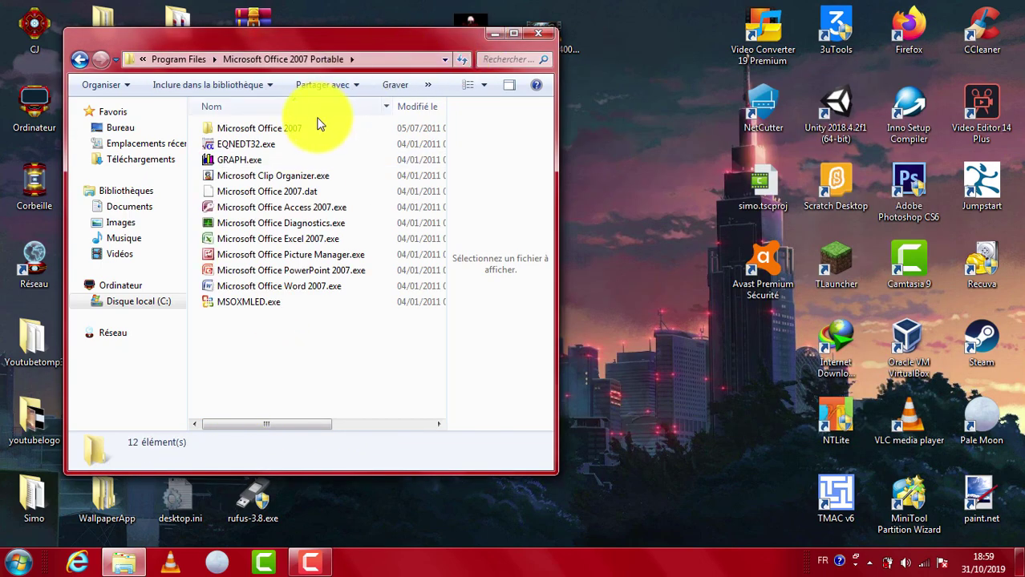
left_click(265, 273)
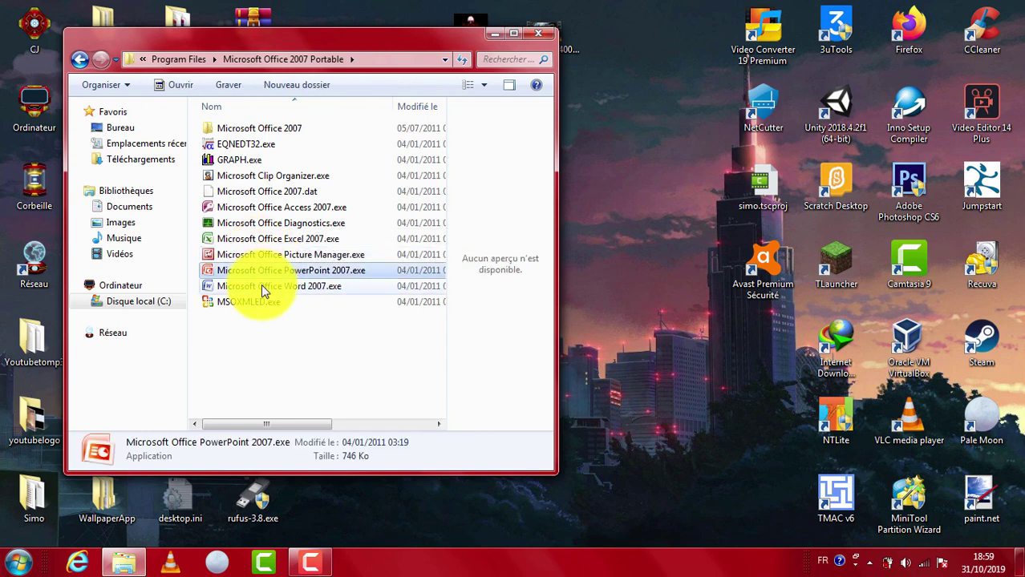
left_click(261, 285)
left_click(298, 239)
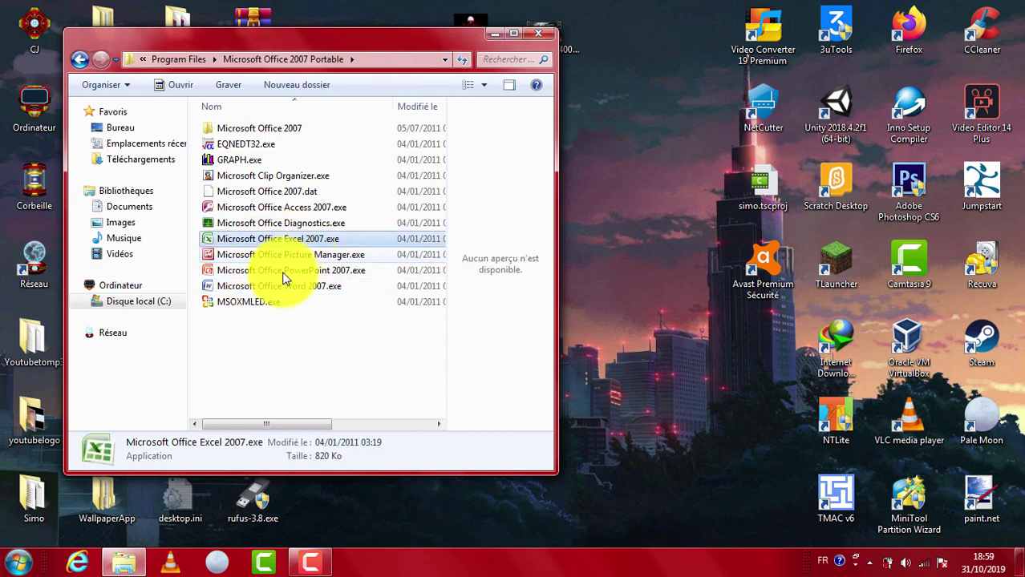
left_click(278, 287)
right_click(278, 289)
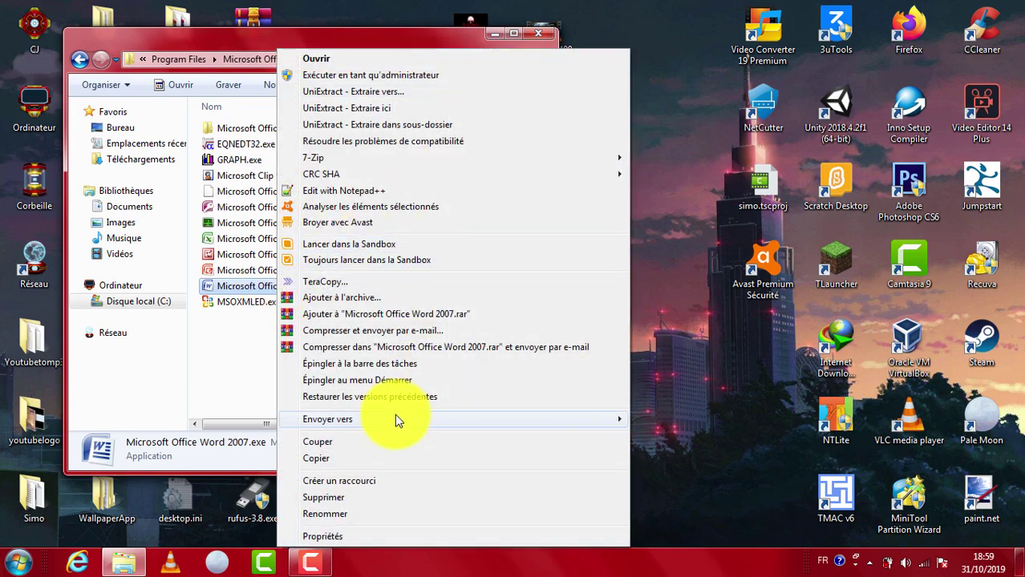
mouse_move(391, 419)
left_click(742, 436)
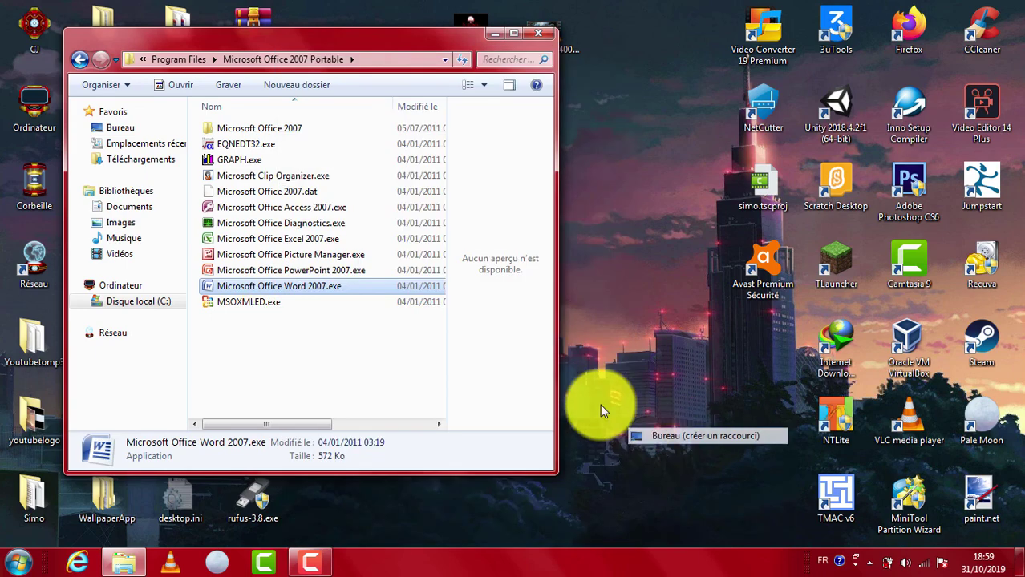
- Create a desktop shortcut to Microsoft Office PowerPoint 2007.exe
left_click(321, 271)
right_click(320, 271)
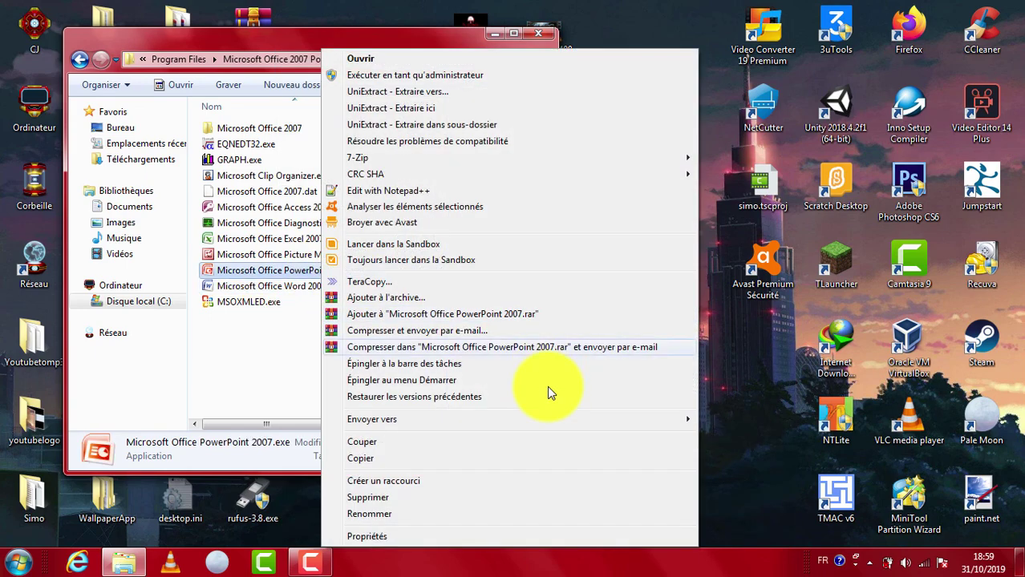
left_click(690, 436)
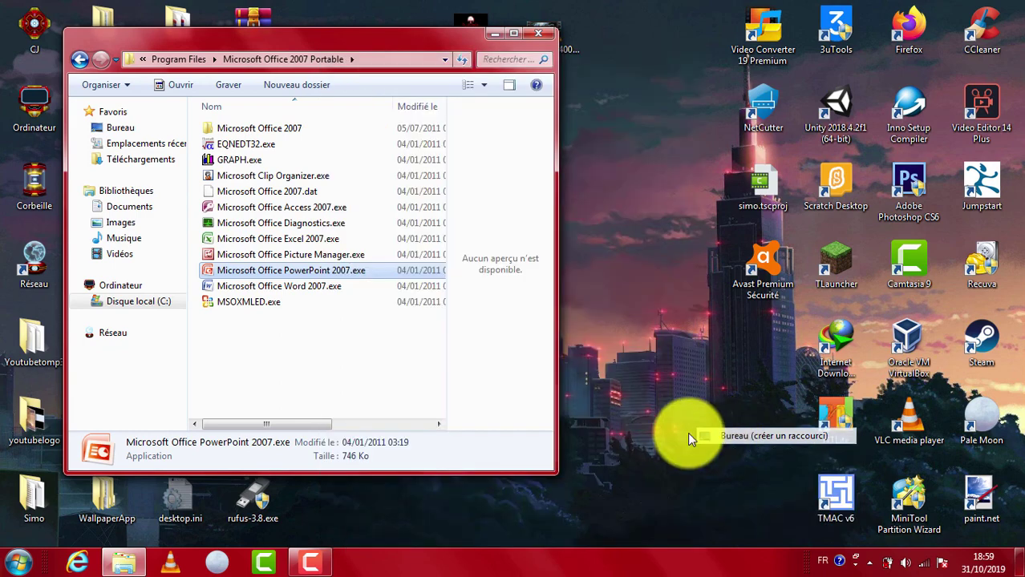
- Create a desktop shortcut to Microsoft Office Excel 2007.exe
right_click(299, 239)
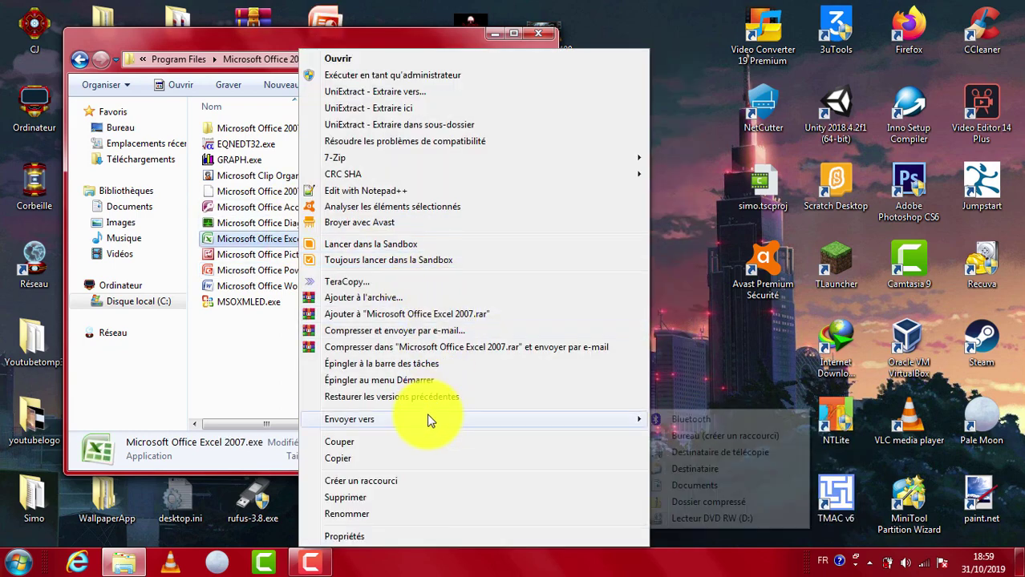
mouse_move(622, 417)
left_click(689, 436)
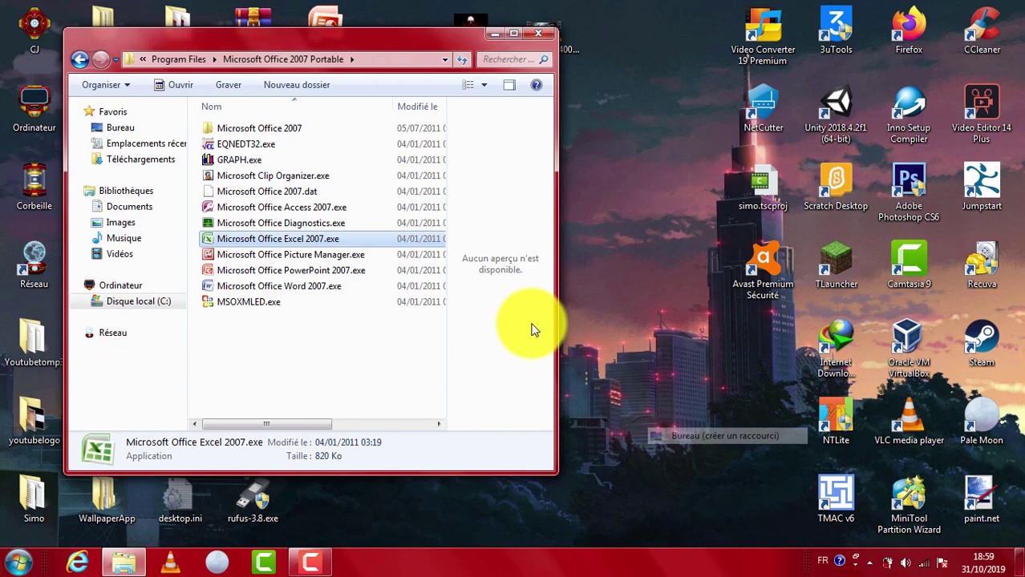
- Look inside the Microsoft Office 2007 subfolder of the portable Office folder, and close the folder window
left_click(337, 209)
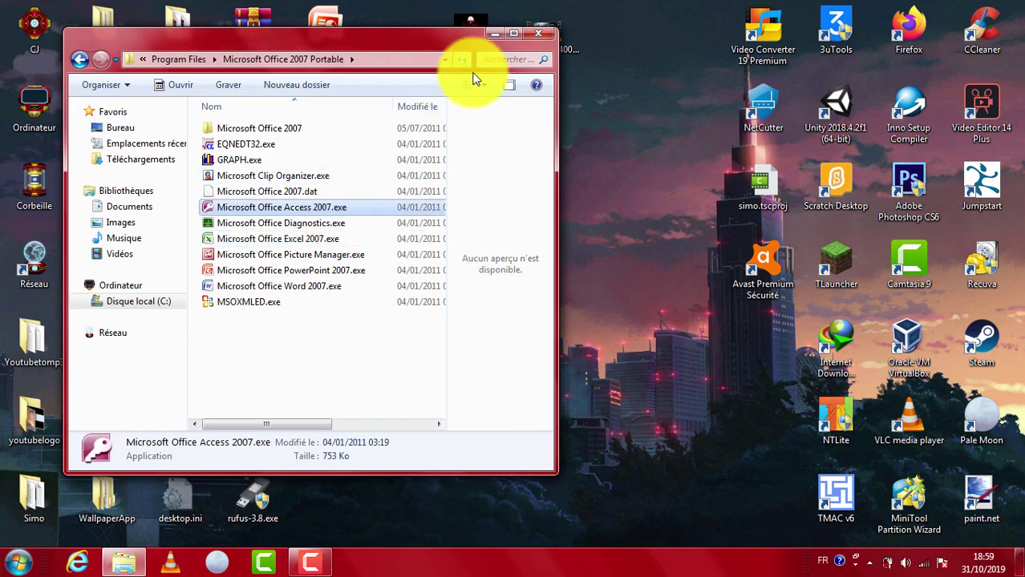
double_click(312, 126)
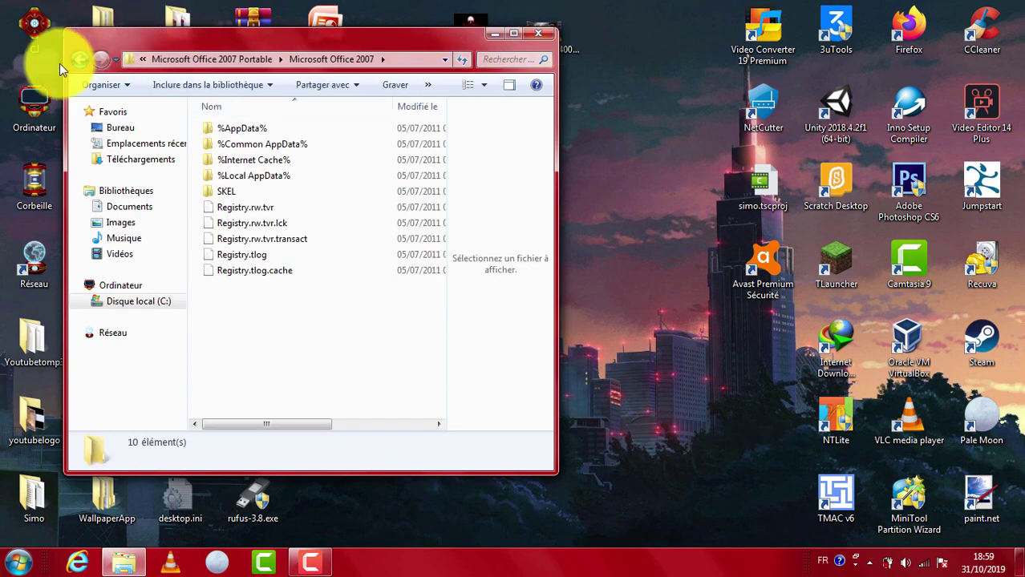
double_click(79, 60)
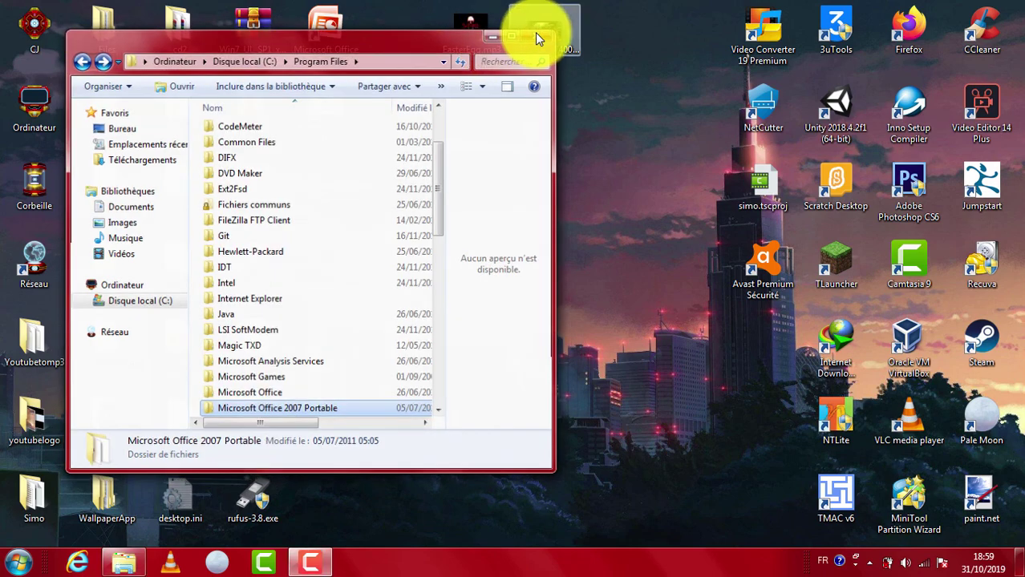
left_click(535, 36)
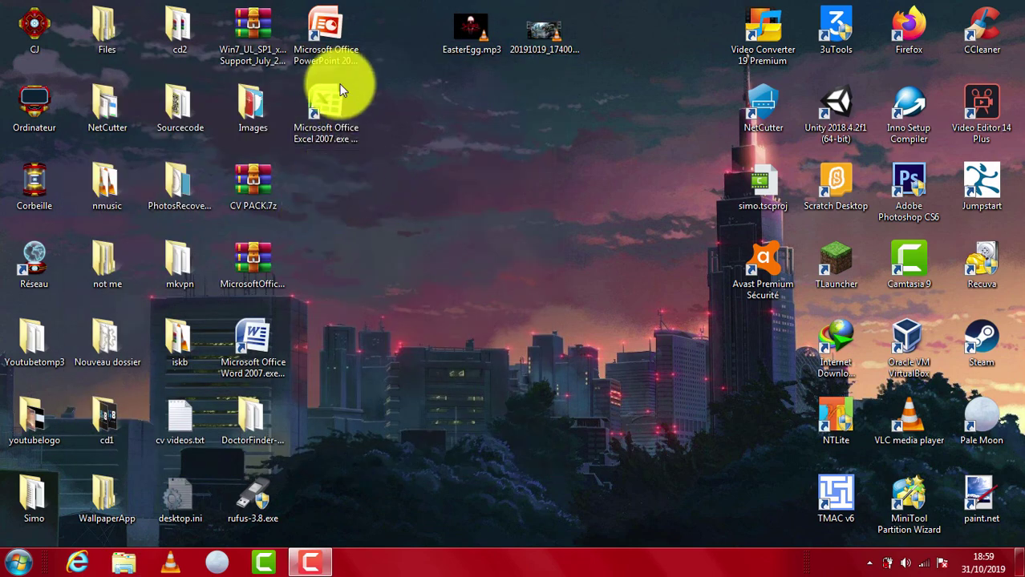
- Check the Excel, PowerPoint and Word 2007 shortcuts on the desktop
left_click(327, 103)
left_click(337, 36)
left_click(259, 341)
left_click(379, 299)
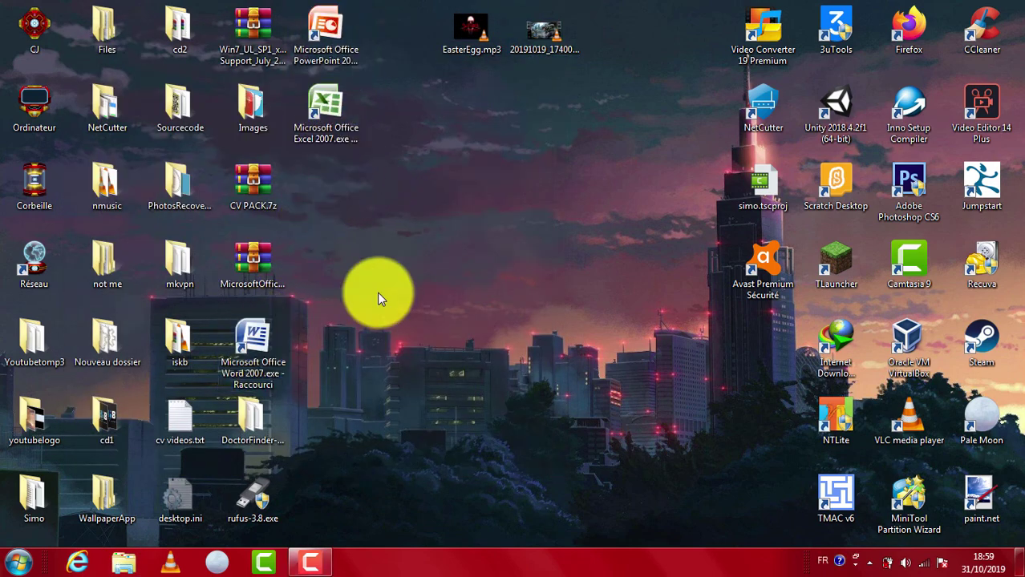
- Reposition CV PACK.7z below the Excel shortcut, extract its CV PACK folder onto the desktop, and close the archive
left_click_drag(261, 182, 289, 193)
double_click(340, 184)
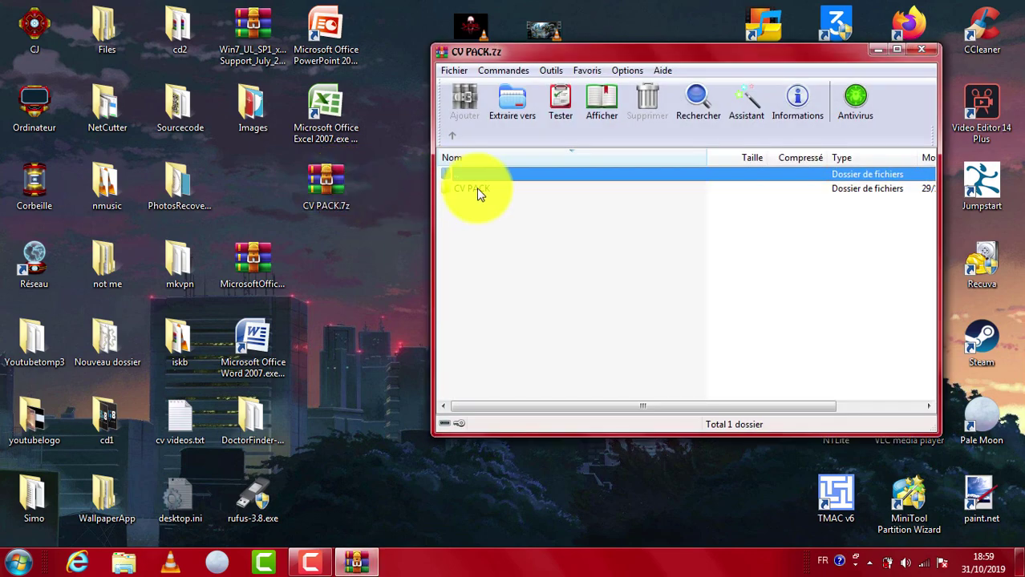
left_click_drag(476, 187, 367, 251)
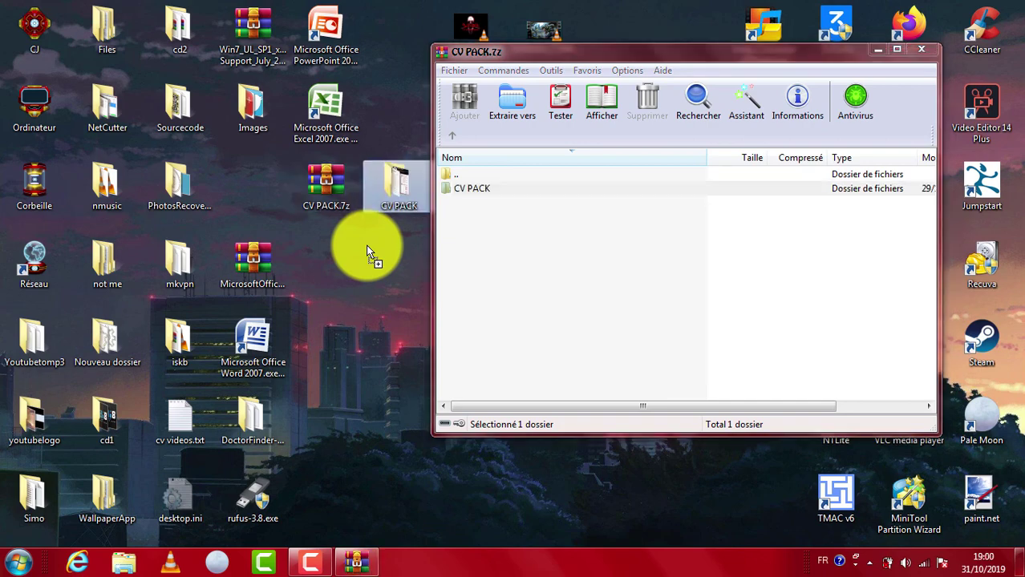
left_click(922, 48)
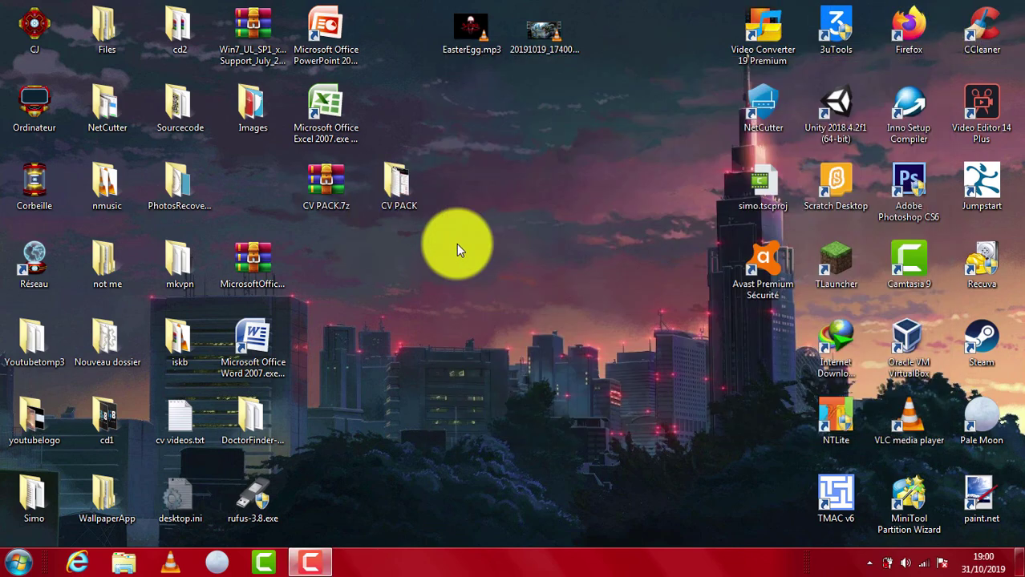
- Open the extracted CV PACK folder beside the desktop shortcuts and open CV (1).doc with the Word 2007 shortcut
double_click(403, 190)
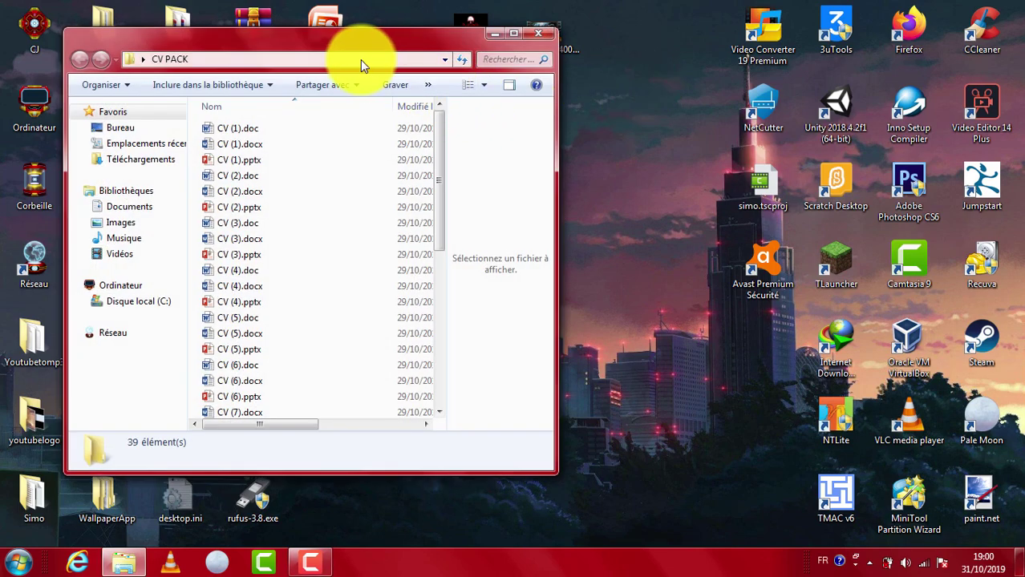
left_click_drag(387, 48, 797, 81)
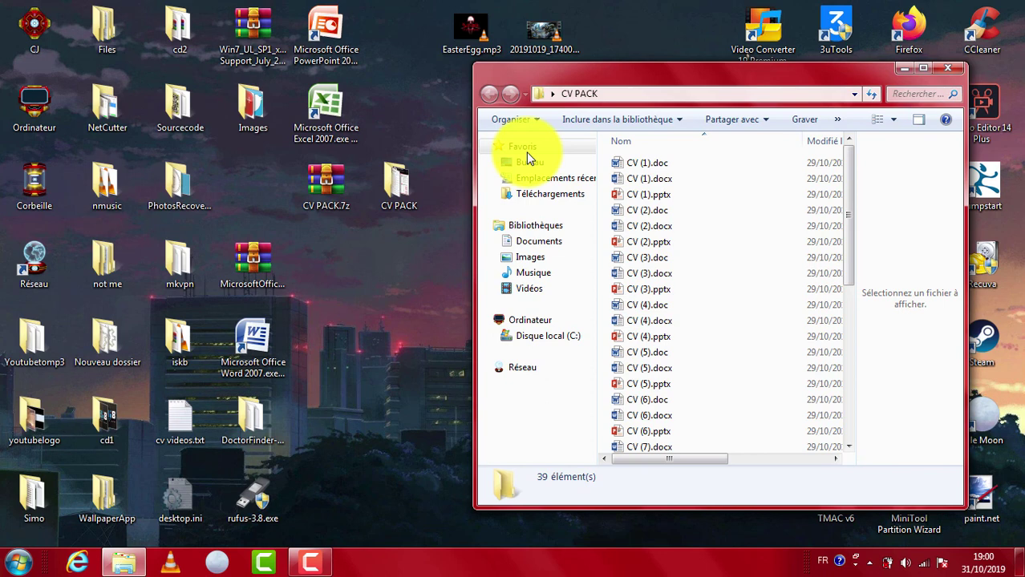
left_click(257, 266)
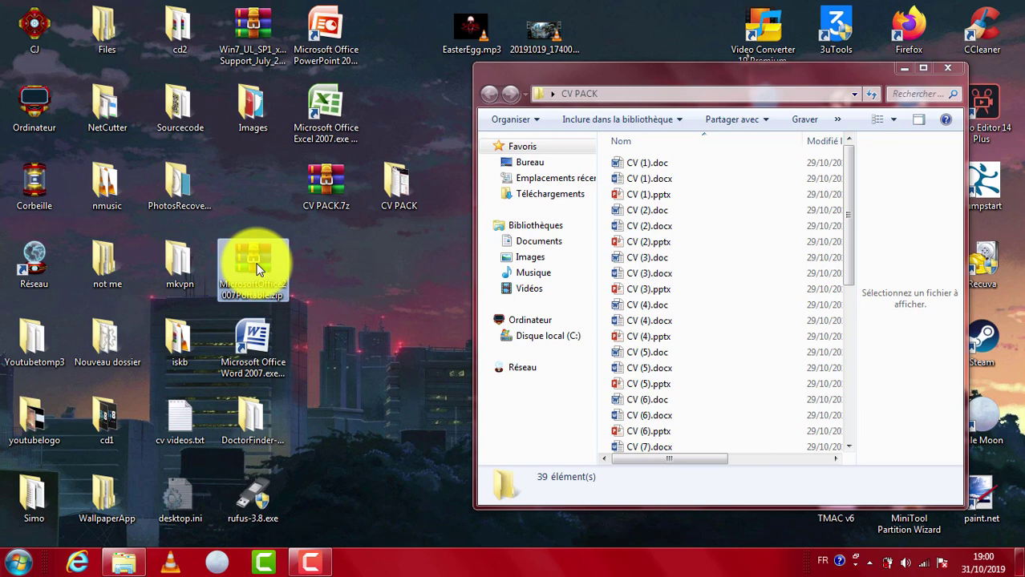
left_click(656, 178)
left_click(657, 165)
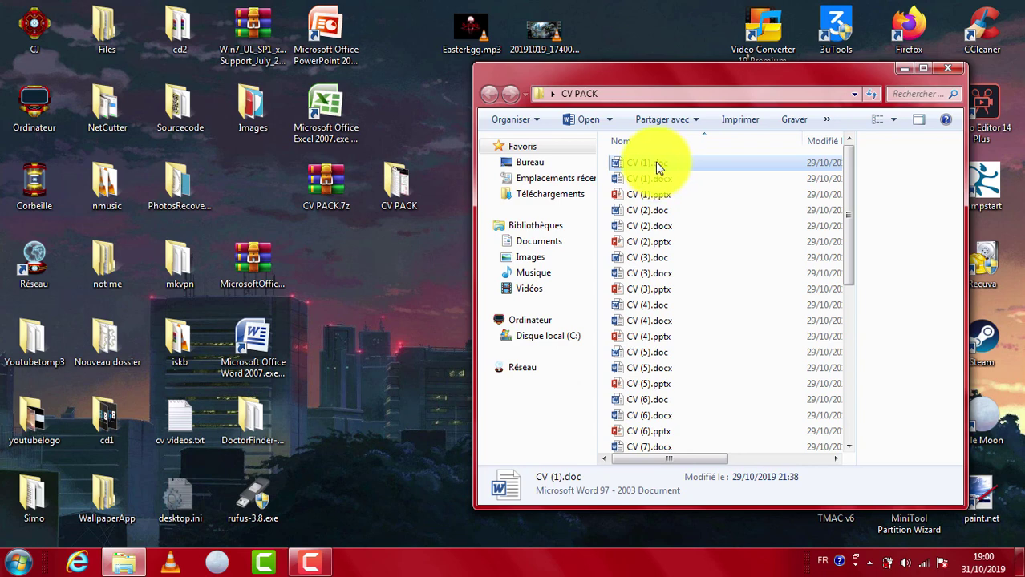
left_click_drag(657, 164, 257, 343)
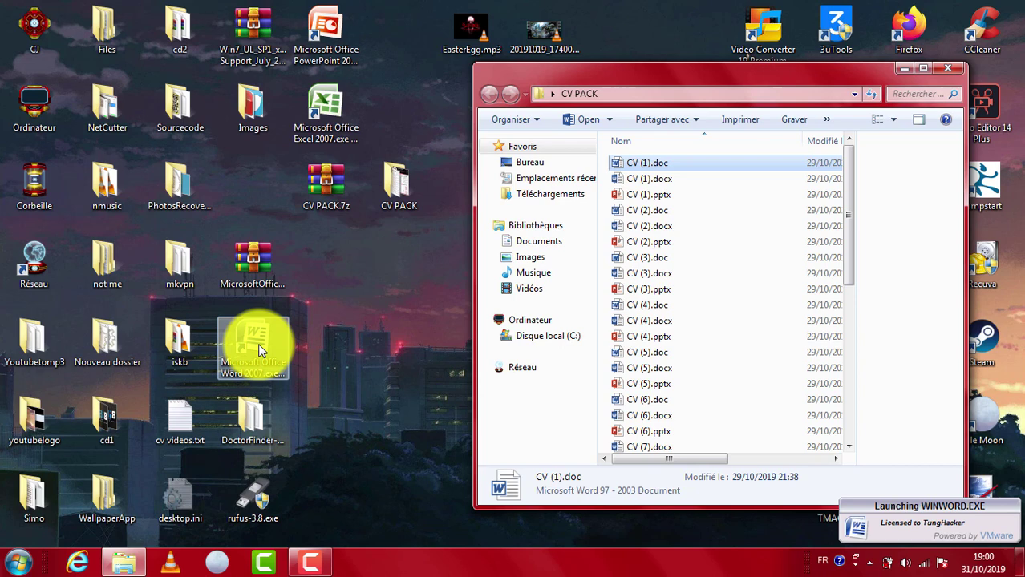
- Move the CV PACK folder next to CV PACK.7z in the desktop grid, and close its window
left_click_drag(389, 193, 254, 189)
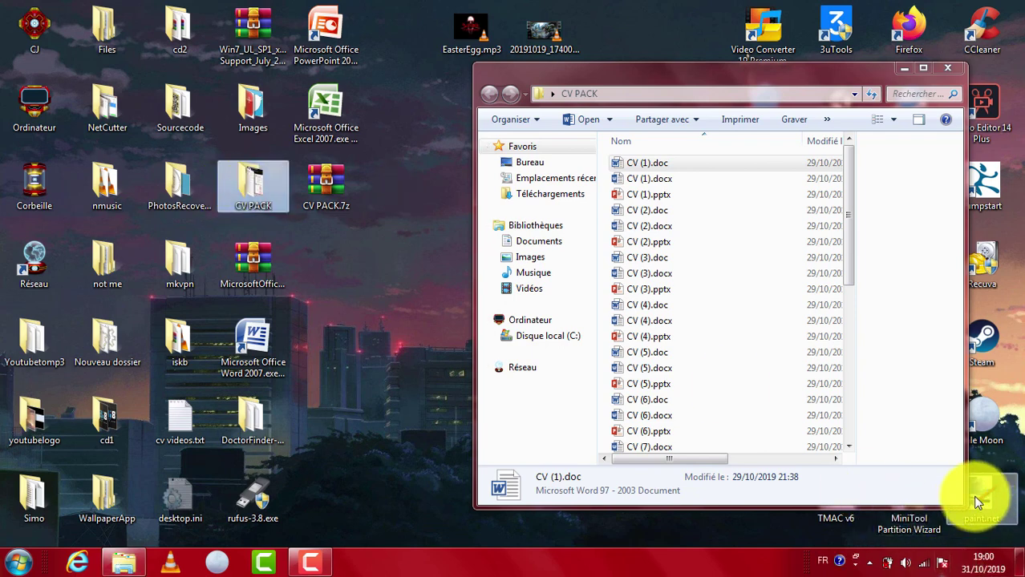
left_click(947, 68)
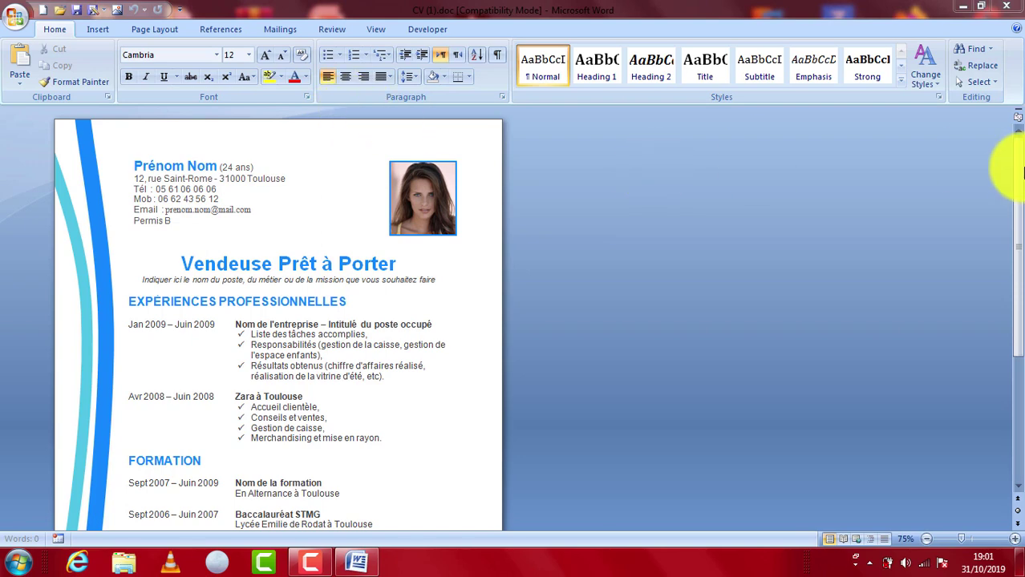
- Examine the contact details, experience, education, skills and interests sections of CV (1).doc in Word, and close the document
left_click_drag(1016, 179, 998, 137)
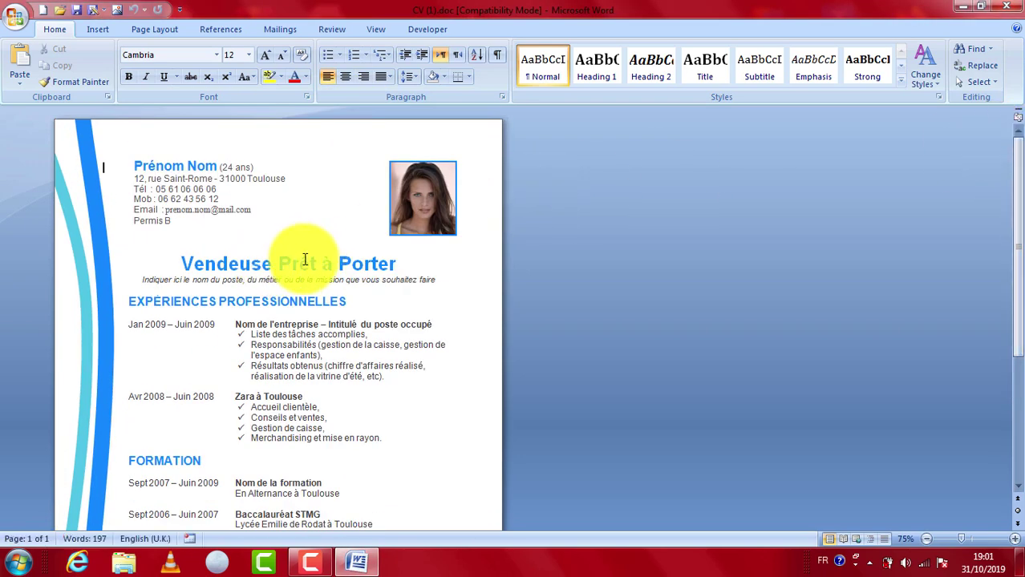
left_click(204, 169)
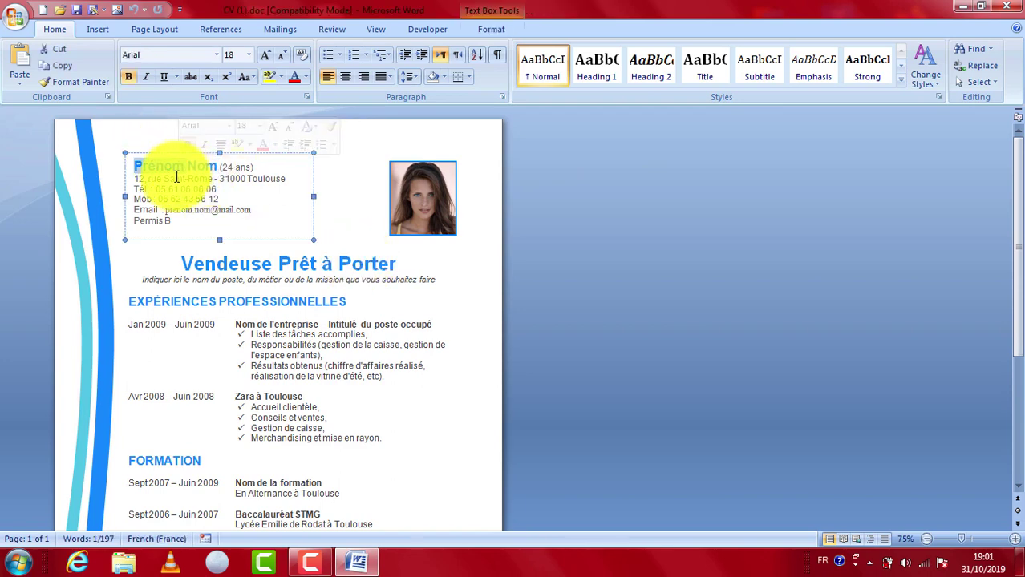
double_click(194, 210)
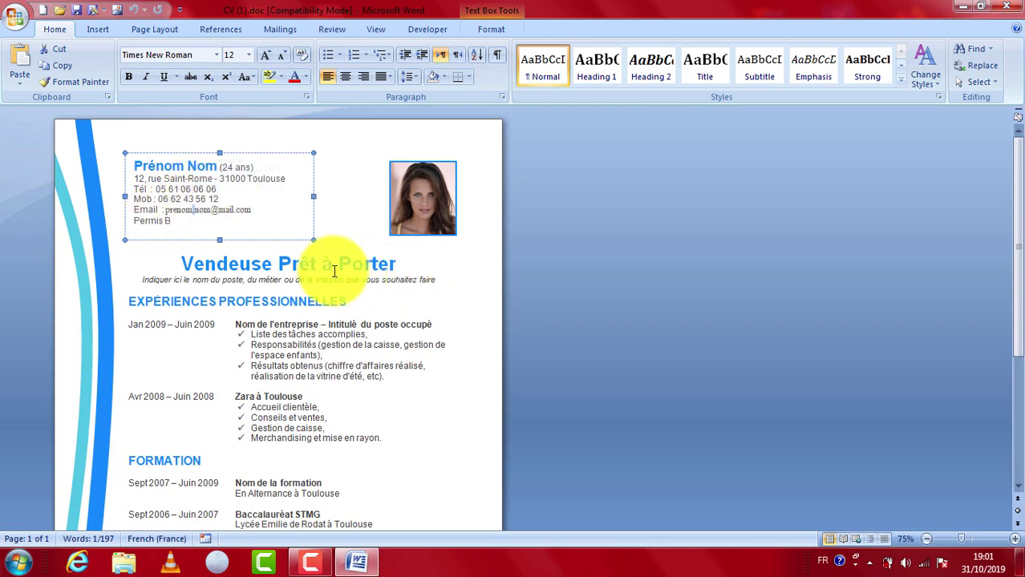
left_click_drag(1016, 173, 1022, 217)
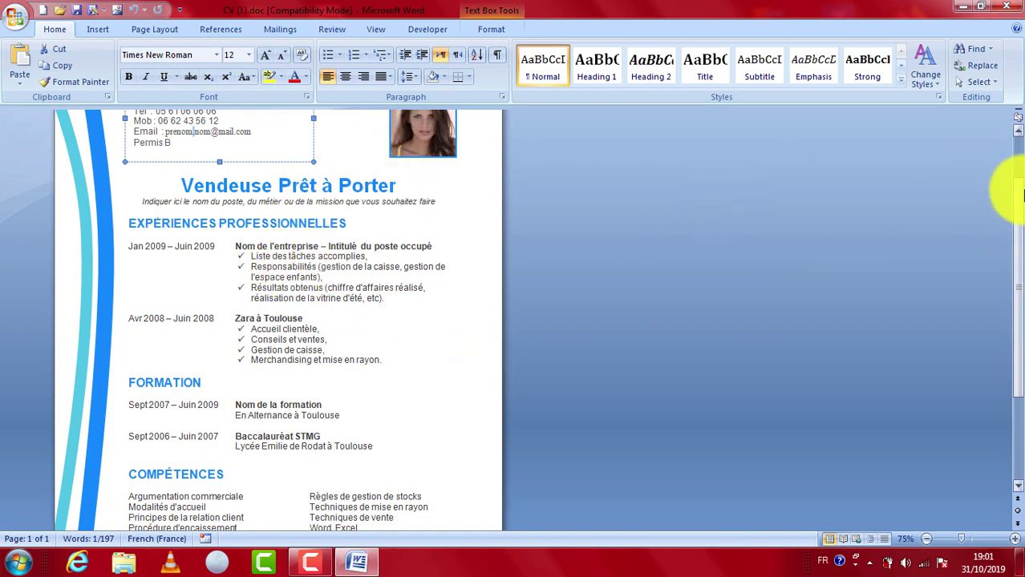
left_click_drag(1011, 200, 1012, 252)
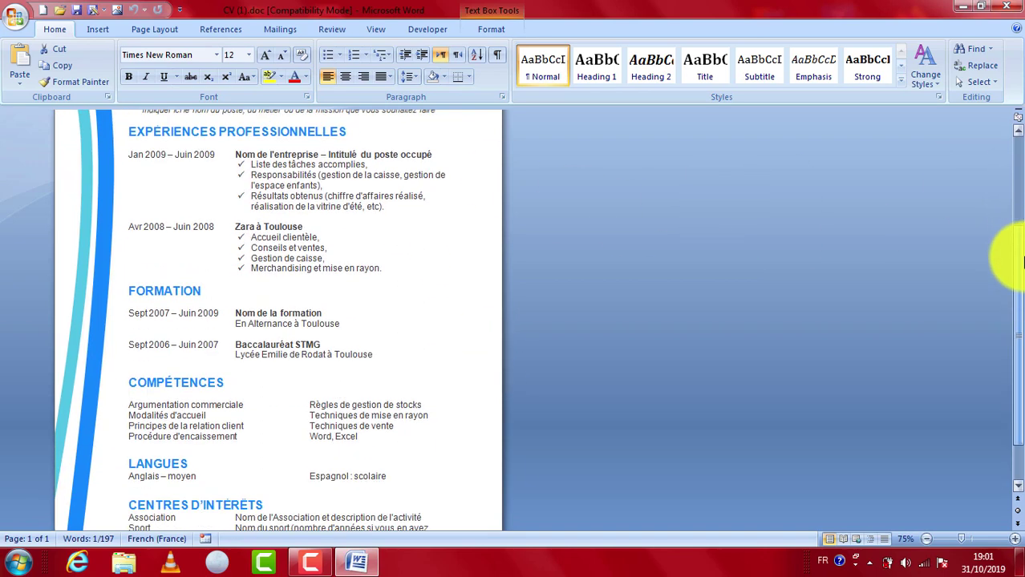
double_click(307, 344)
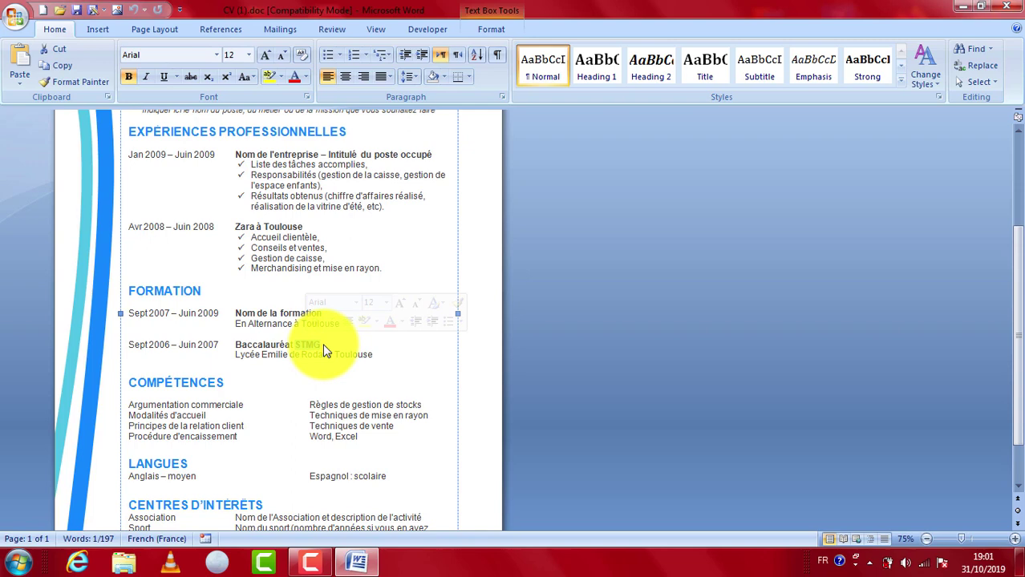
scroll(1006, 257, "down", 1)
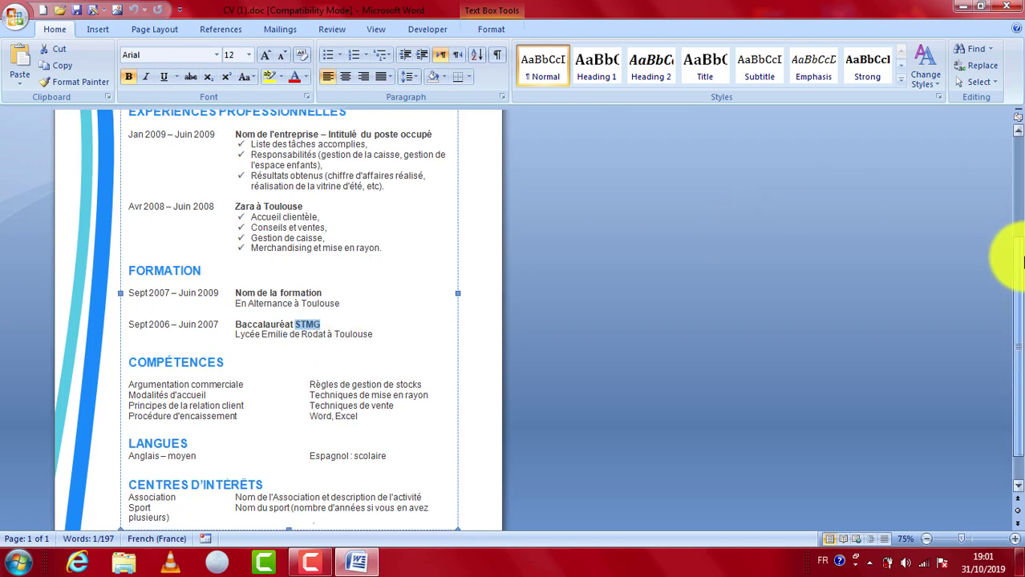
scroll(1010, 273, "down", 2)
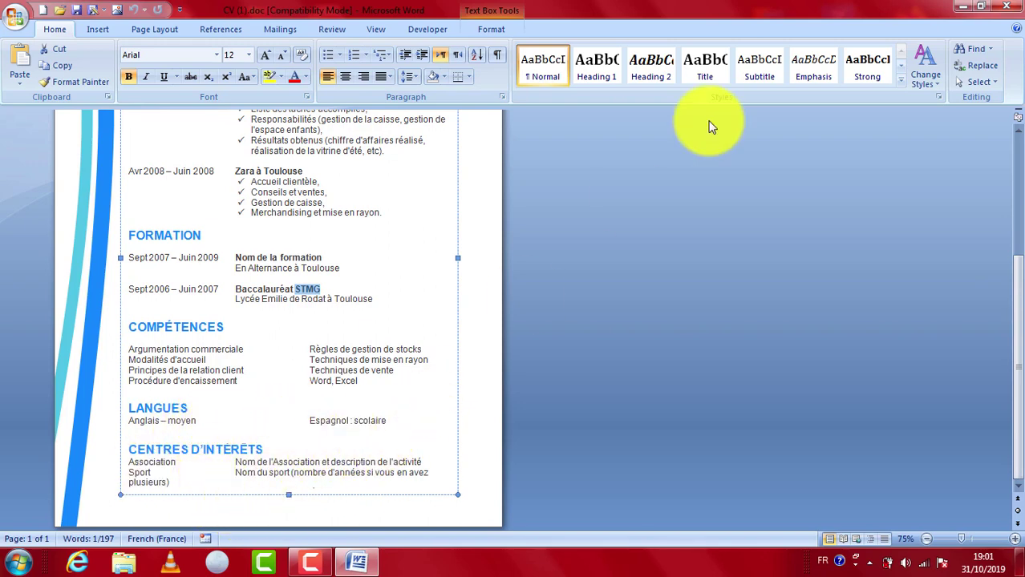
left_click(1010, 7)
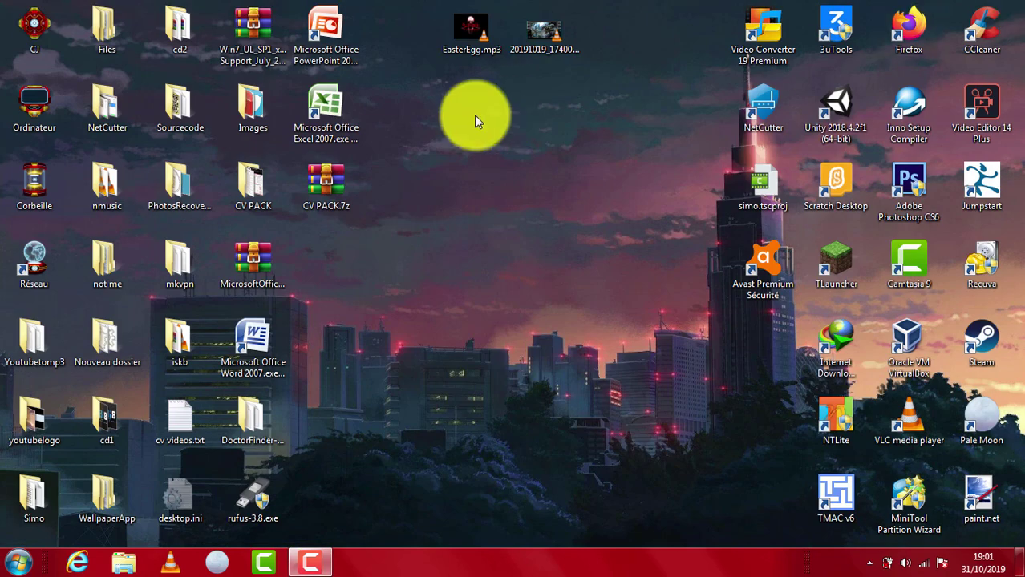
- Reopen the CV PACK folder and select CV (10).docx further down the file list without renaming it
double_click(263, 181)
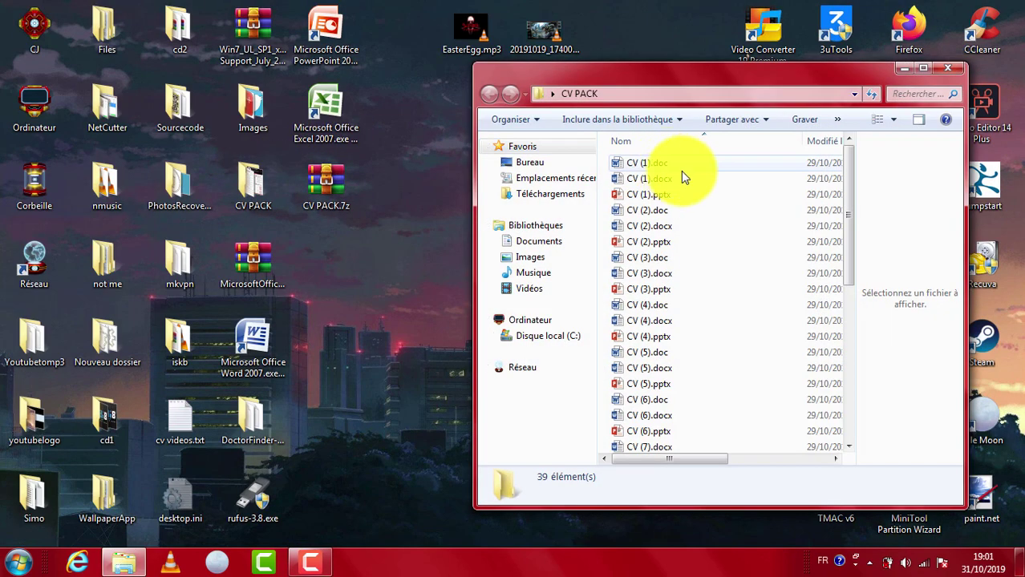
left_click_drag(848, 183, 865, 385)
right_click(668, 225)
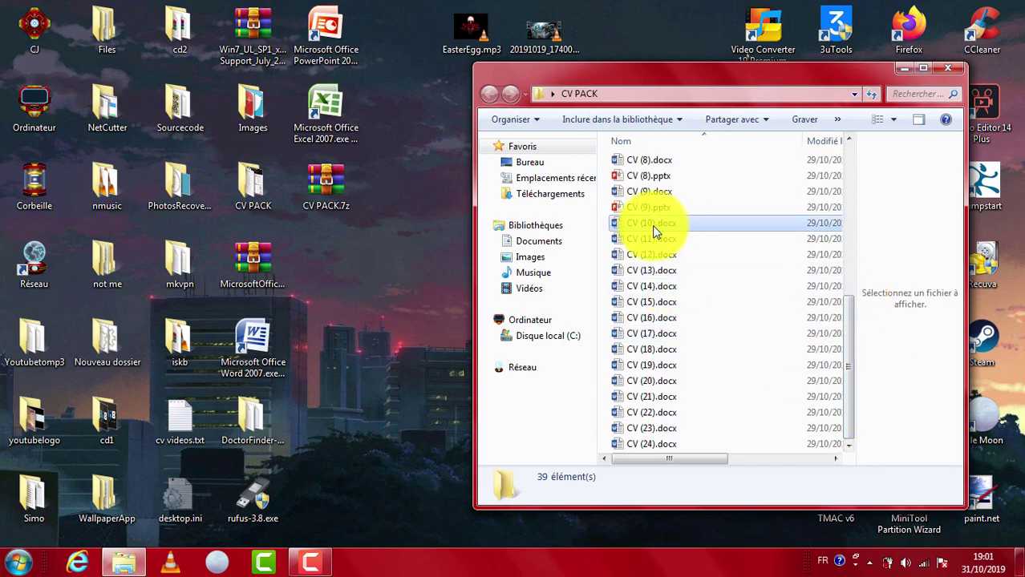
left_click(659, 222)
left_click(659, 224)
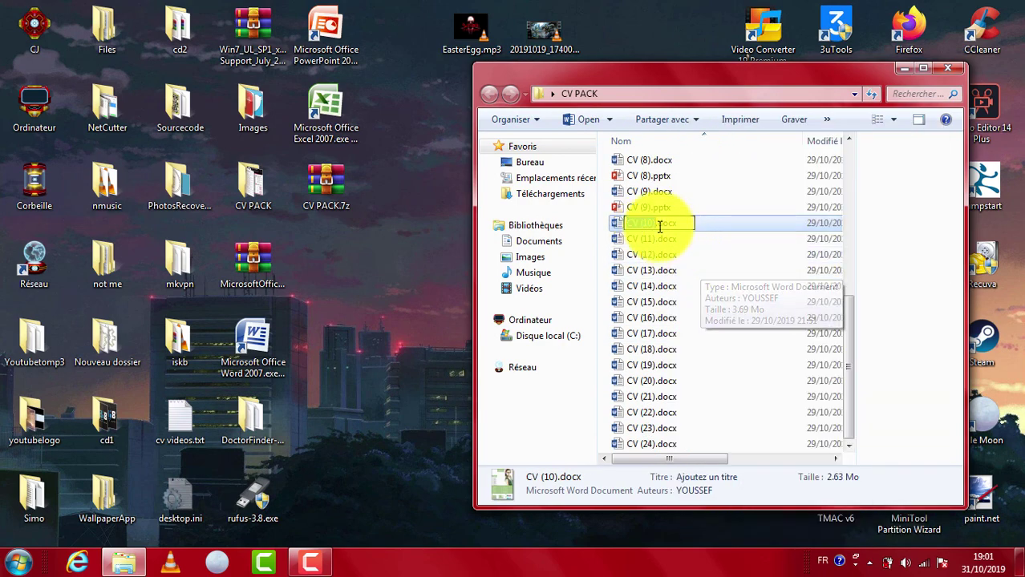
key("Escape")
- Examine the previews of CV (13).docx and CV (9).docx with the CV PACK window maximized
left_click(677, 383)
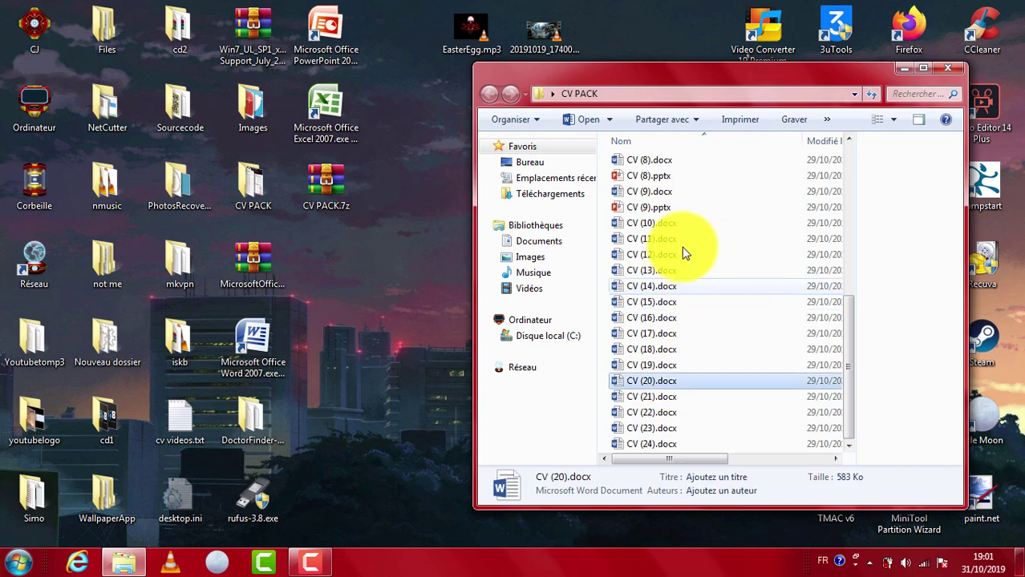
left_click(677, 271)
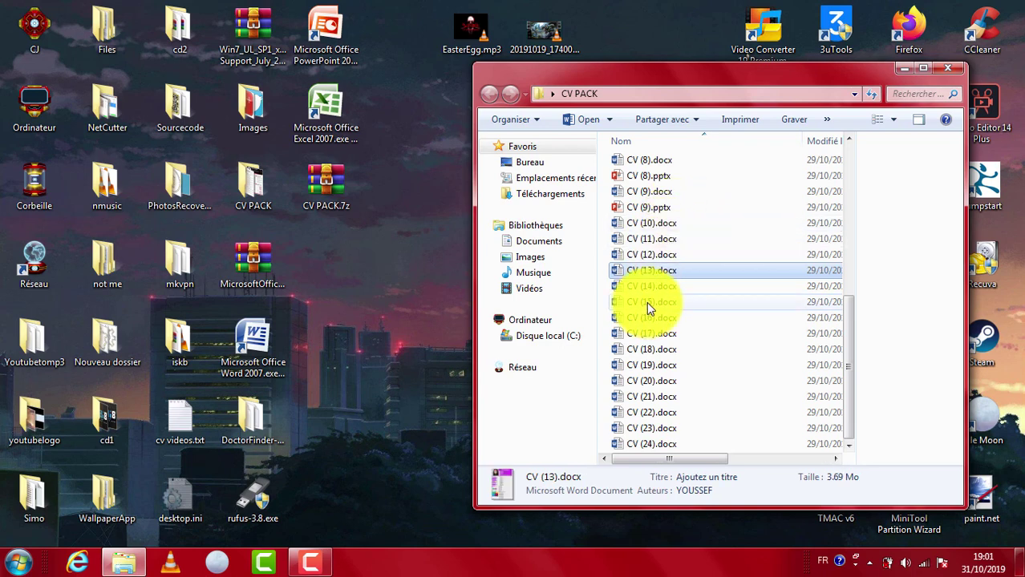
mouse_move(658, 273)
left_mouse_down()
mouse_move(415, 311)
mouse_move(667, 285)
mouse_move(666, 276)
left_mouse_up()
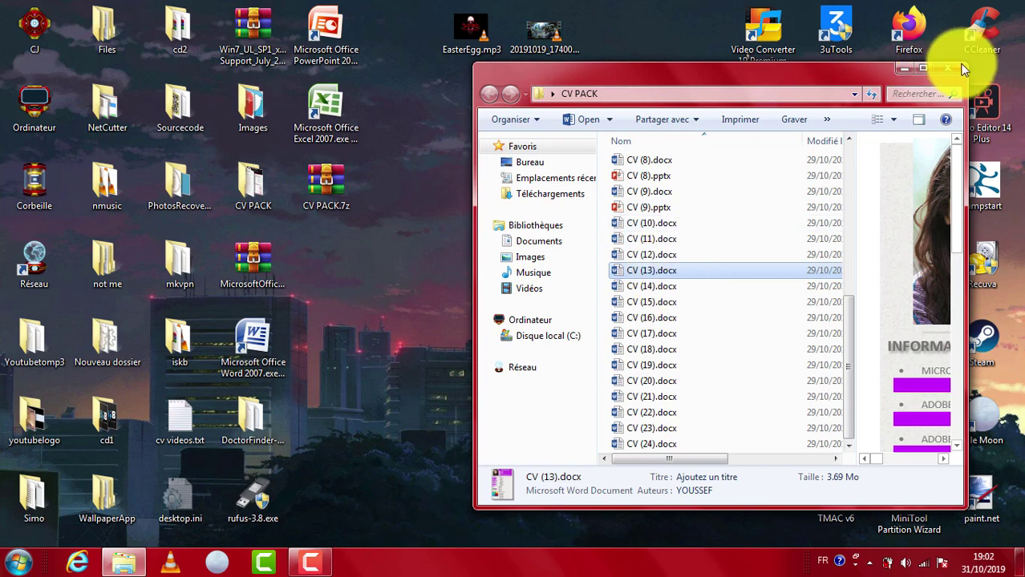
left_click(922, 68)
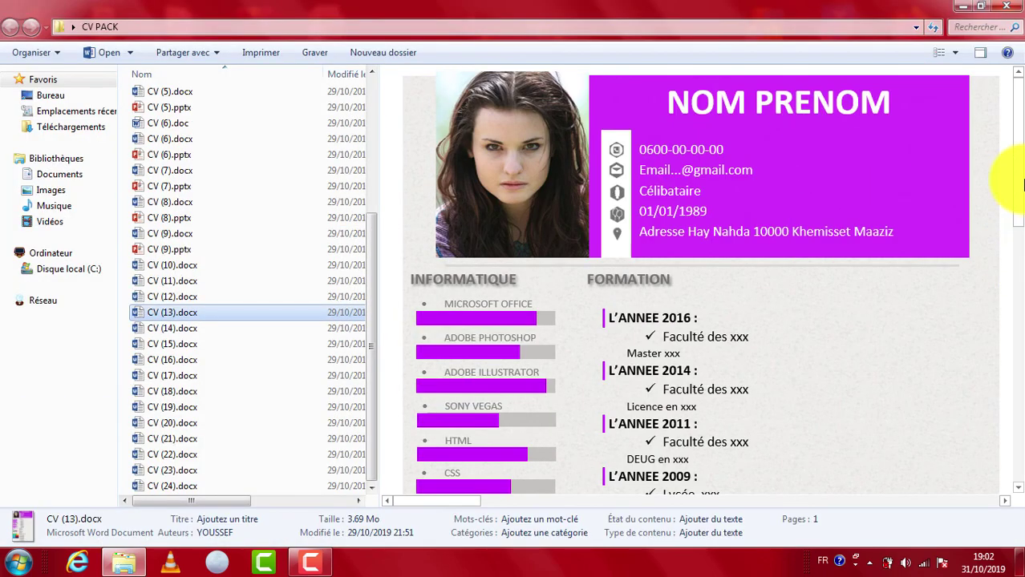
scroll(1018, 193, "down", 1)
left_click_drag(1019, 198, 972, 148)
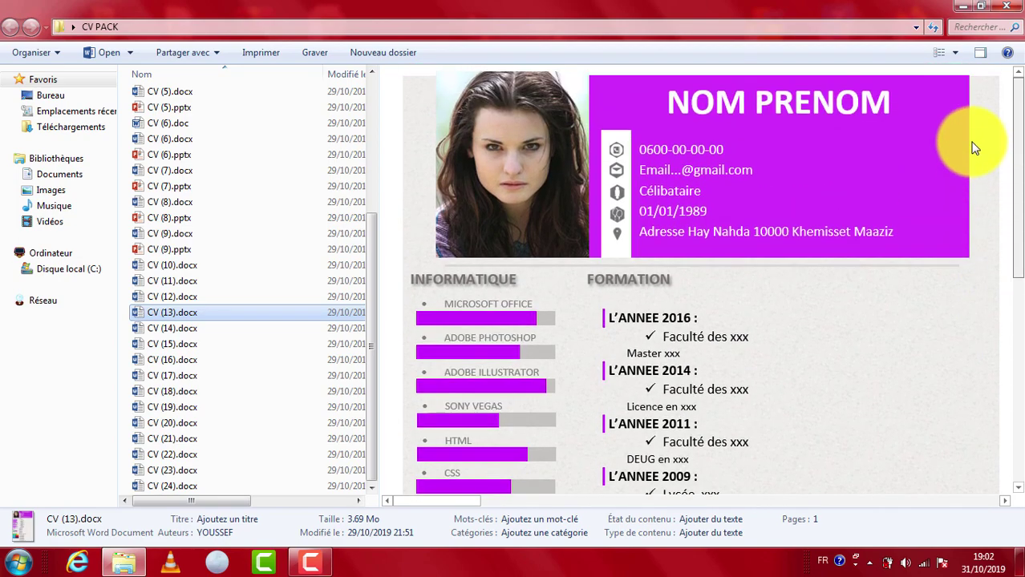
left_click(238, 231)
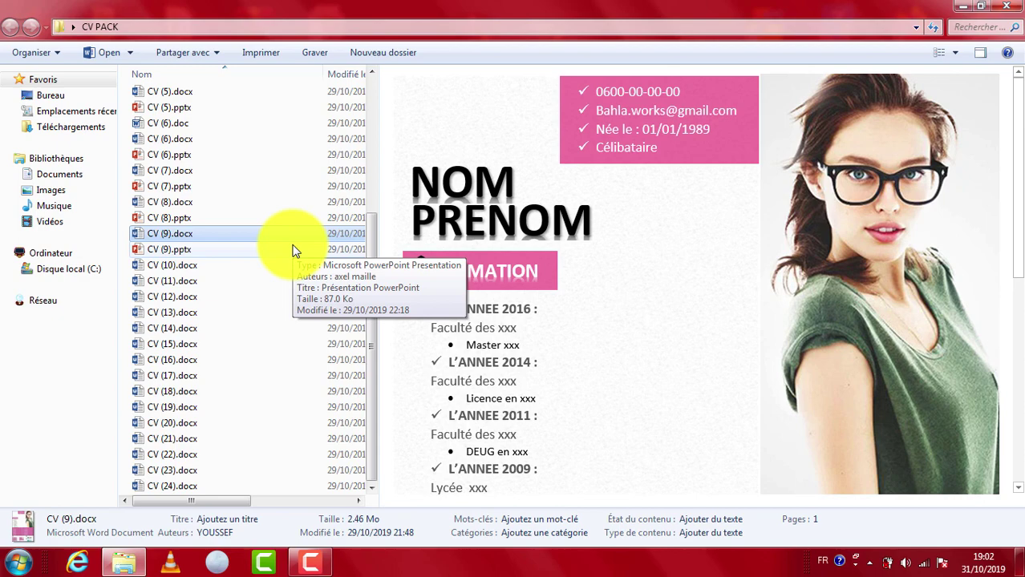
- Examine the education, skills and professional experience sections in the preview of CV (9).docx, and close the CV PACK window
scroll(1016, 197, "down", 2)
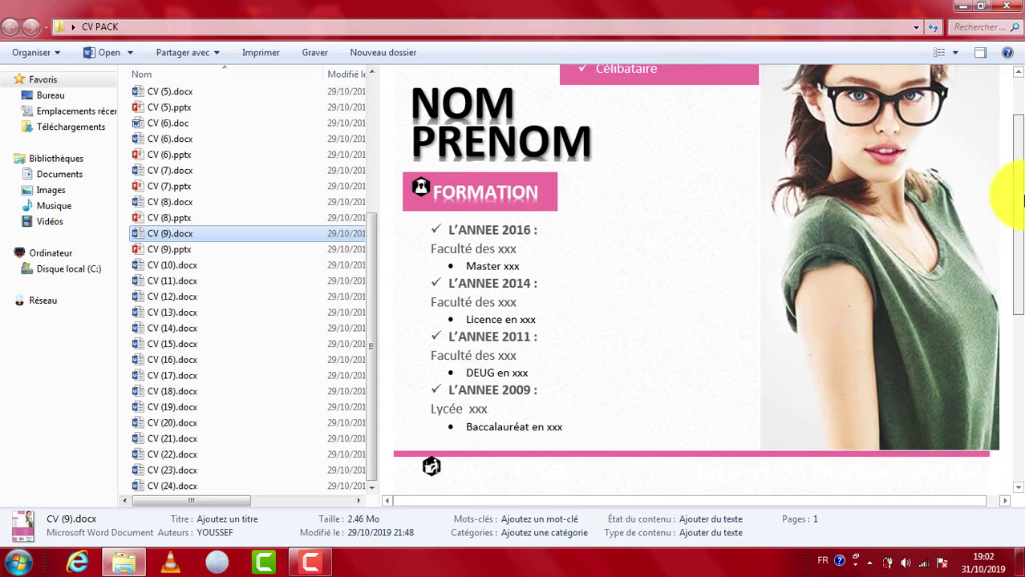
left_click_drag(1017, 197, 1017, 245)
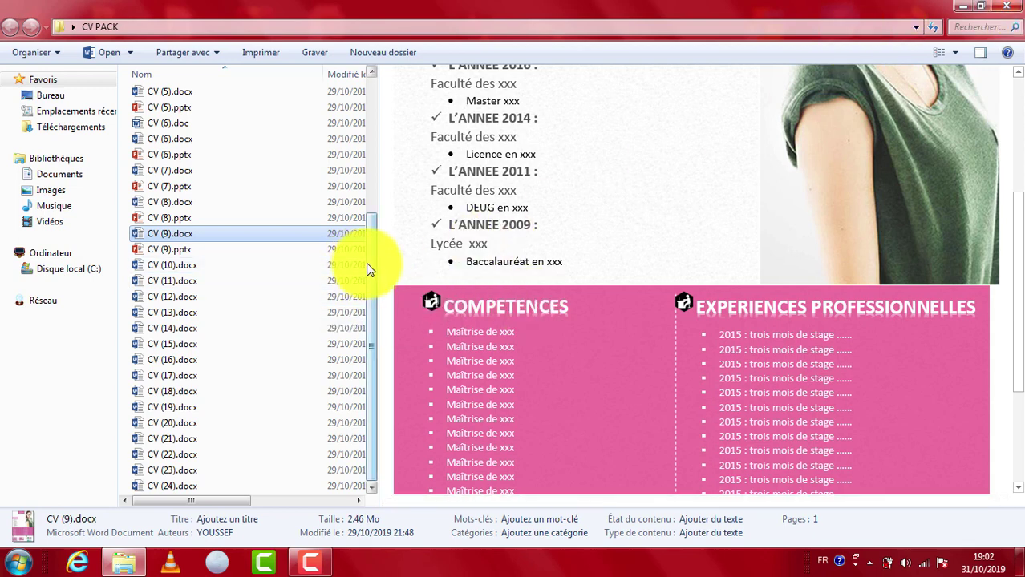
left_click_drag(366, 268, 354, 80)
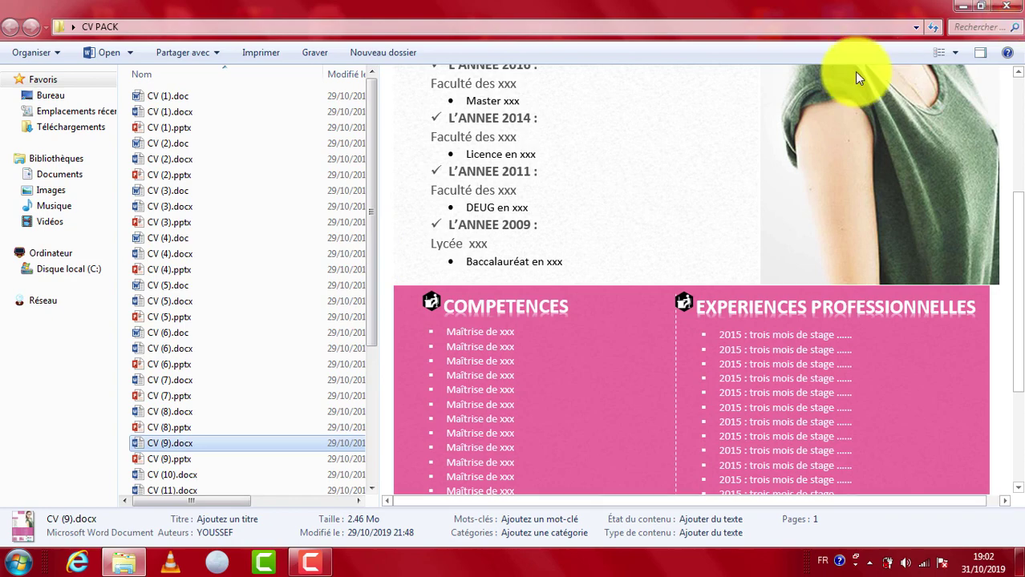
left_click(1005, 7)
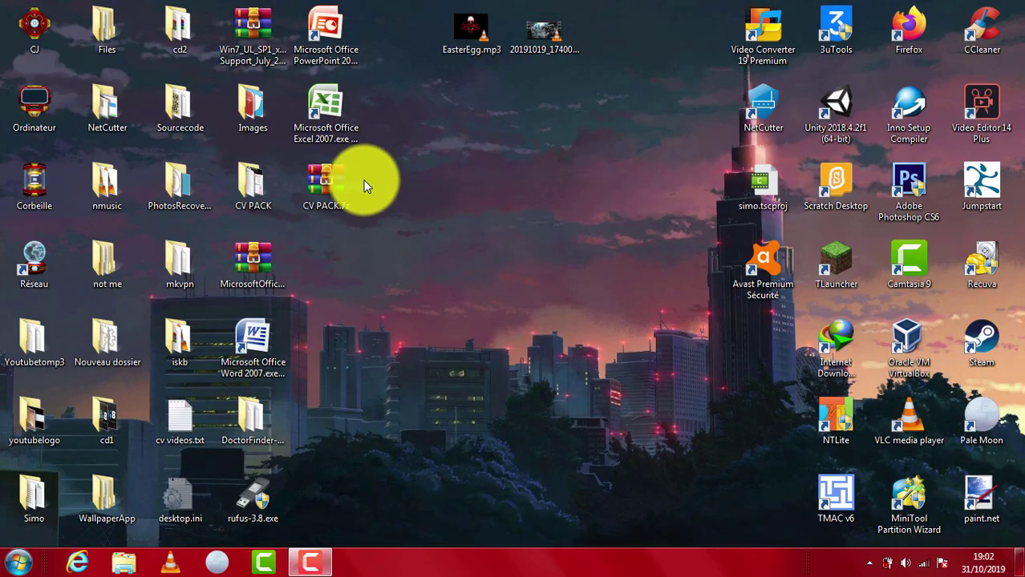
- Reopen the CV PACK folder in a non-maximized window and select CV (1).doc
double_click(274, 174)
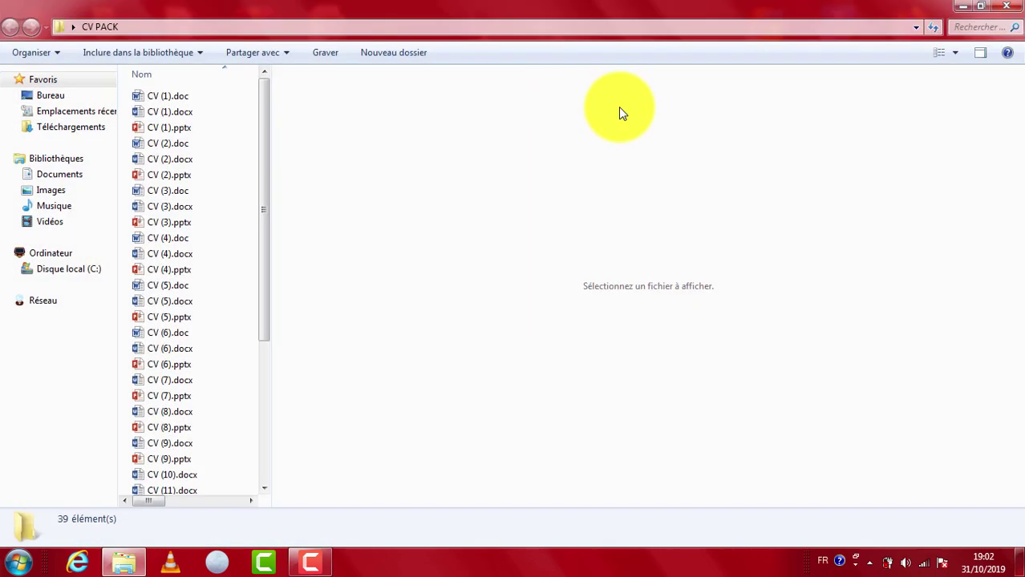
left_click(986, 8)
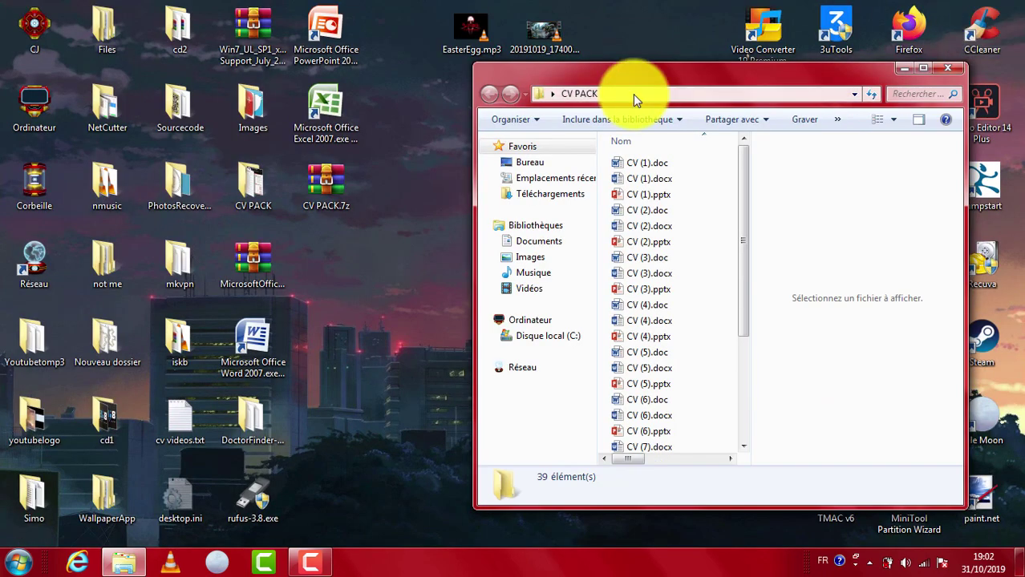
mouse_move(633, 162)
left_mouse_down()
mouse_move(242, 349)
mouse_move(283, 347)
mouse_move(645, 209)
mouse_move(670, 171)
mouse_move(304, 357)
mouse_move(259, 366)
mouse_move(670, 145)
mouse_move(649, 168)
left_mouse_up()
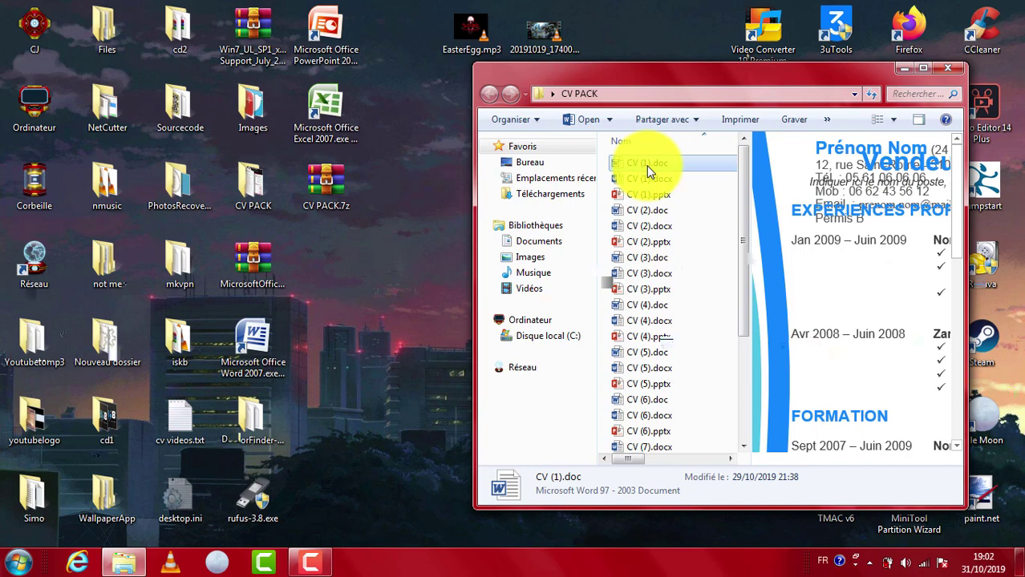
left_click_drag(649, 168, 650, 171)
- Start choosing another default program for CV (1).doc and browse to the Microsoft Office 2007 Portable folder in Program Files
right_click(650, 171)
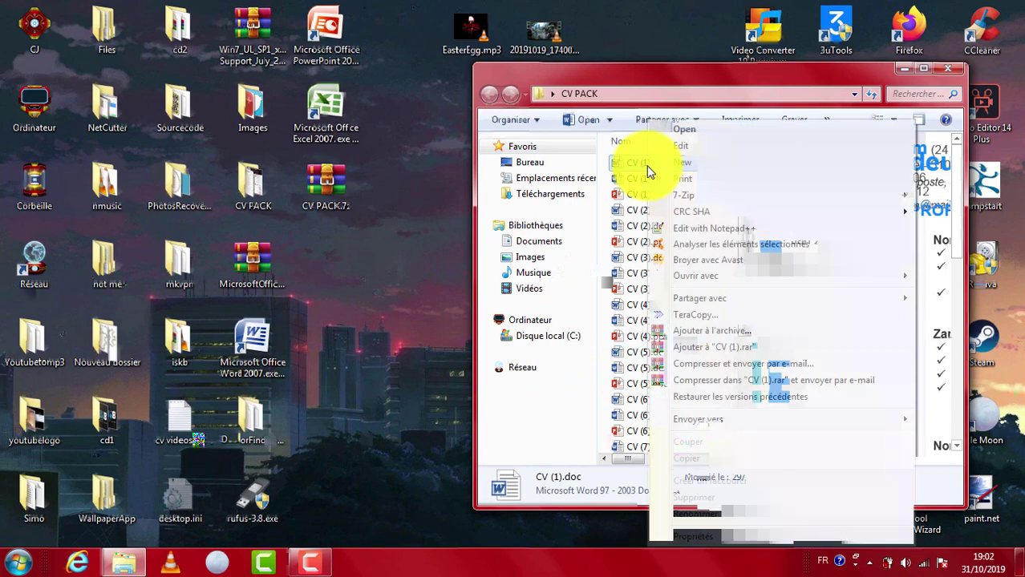
mouse_move(722, 275)
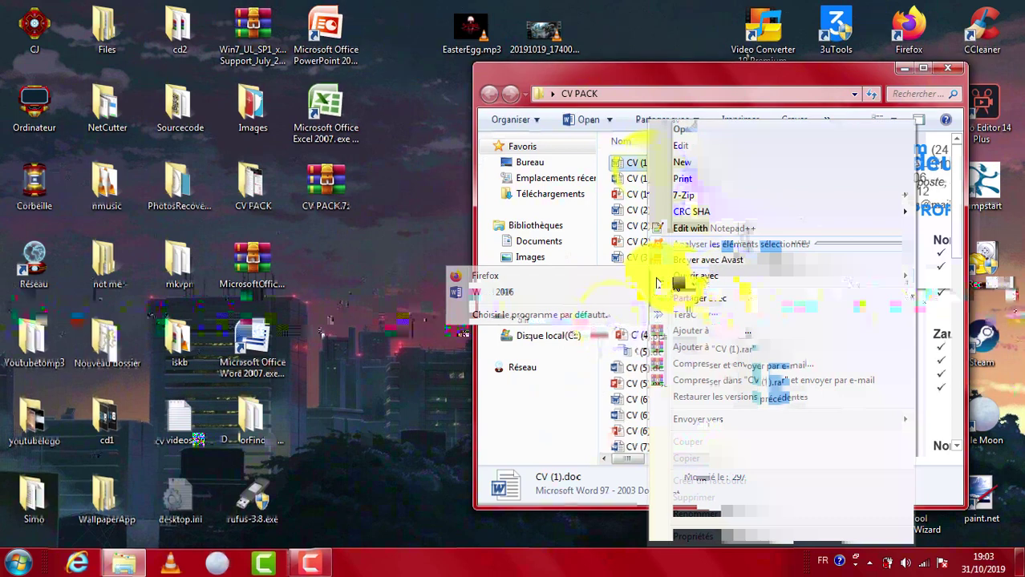
left_click(517, 319)
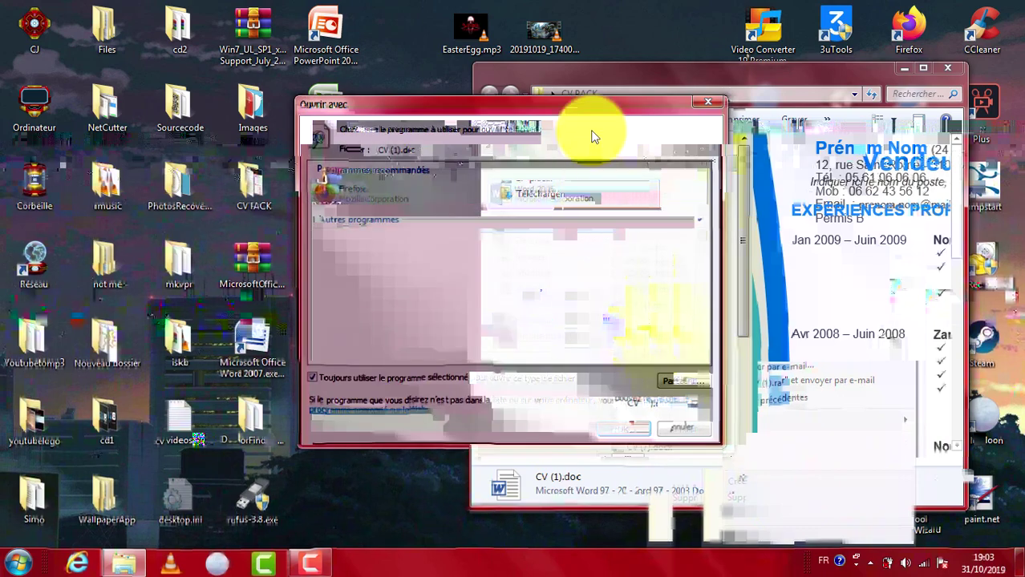
left_click(684, 384)
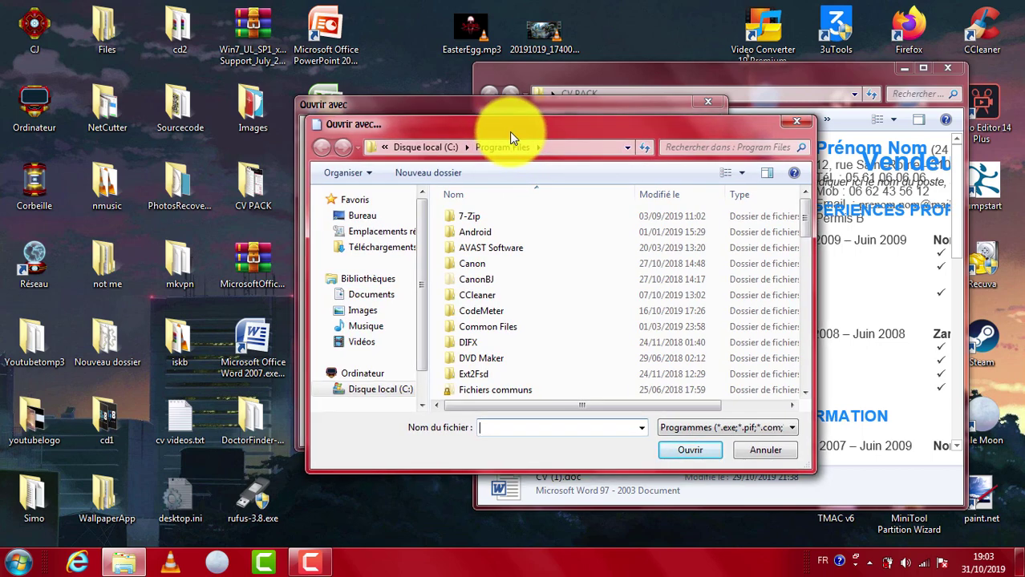
left_click_drag(509, 132, 527, 120)
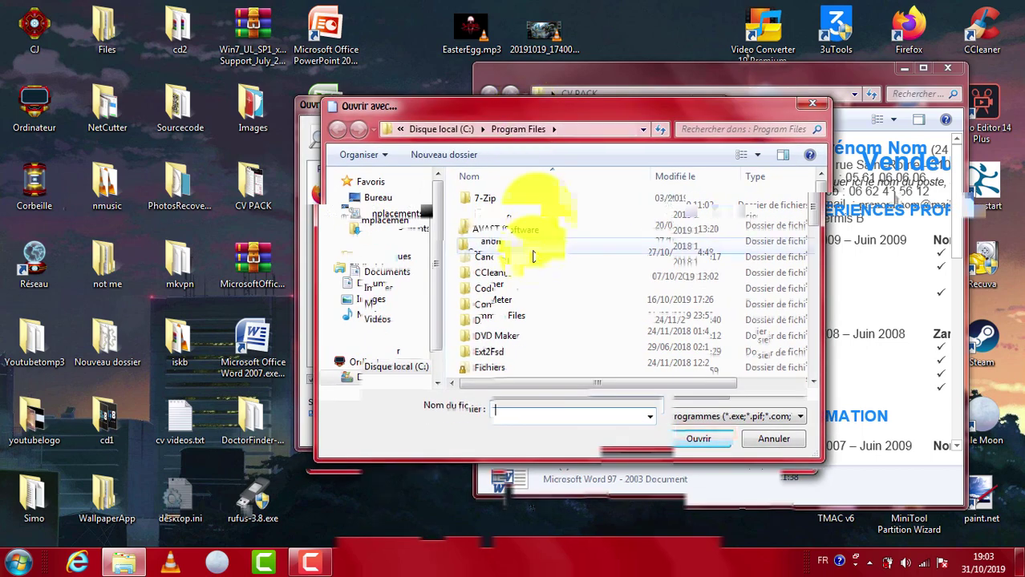
scroll(688, 282, "down", 10)
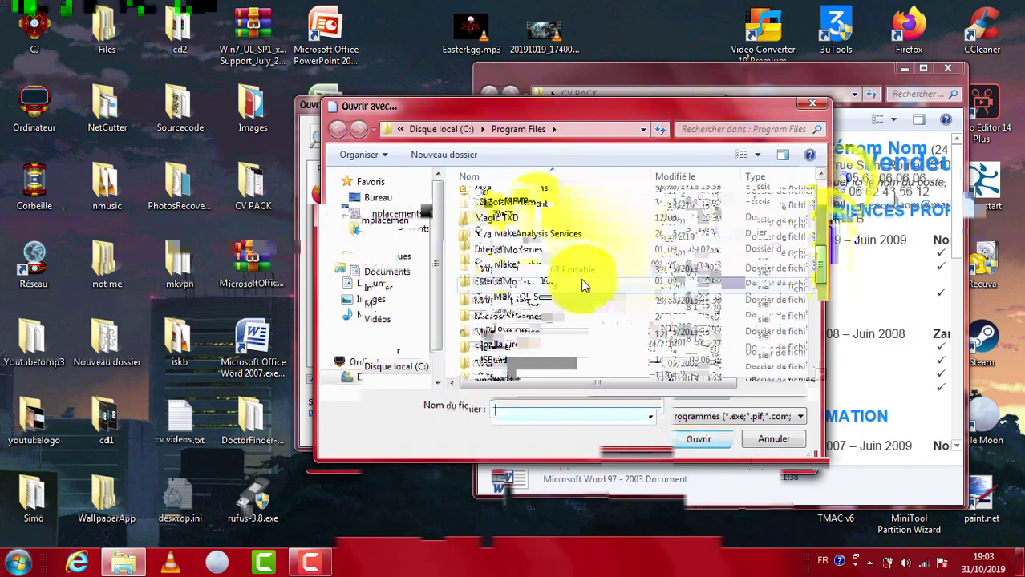
double_click(583, 287)
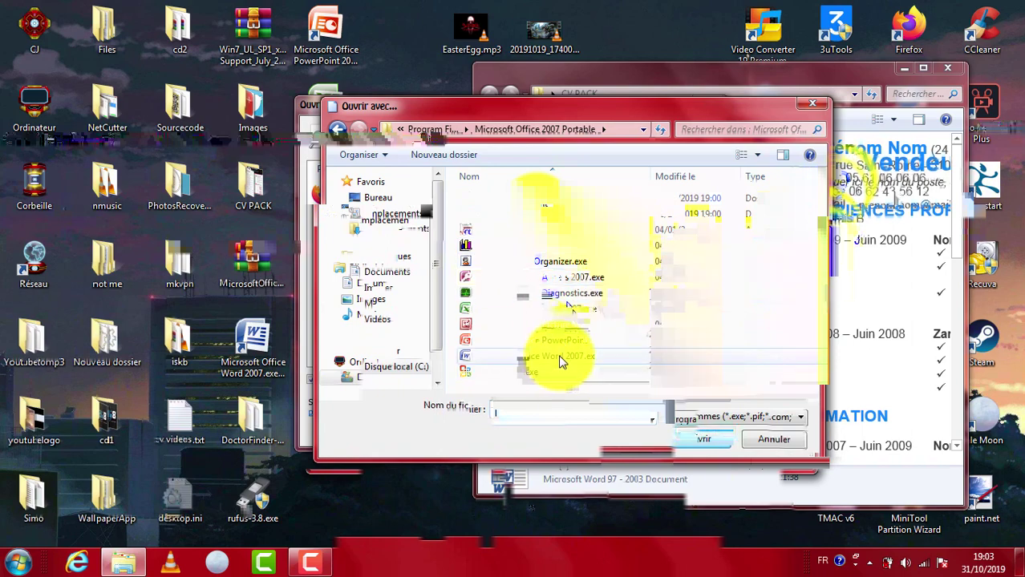
- Set Microsoft Office Word 2007.exe as the default program for .doc files, and close the opened CV (1).doc
double_click(558, 355)
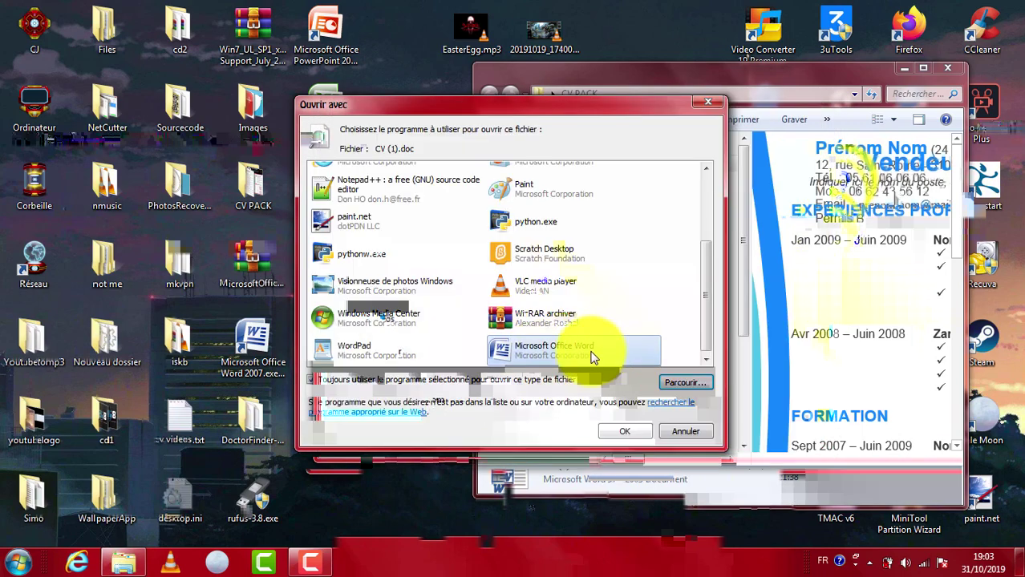
left_click(609, 433)
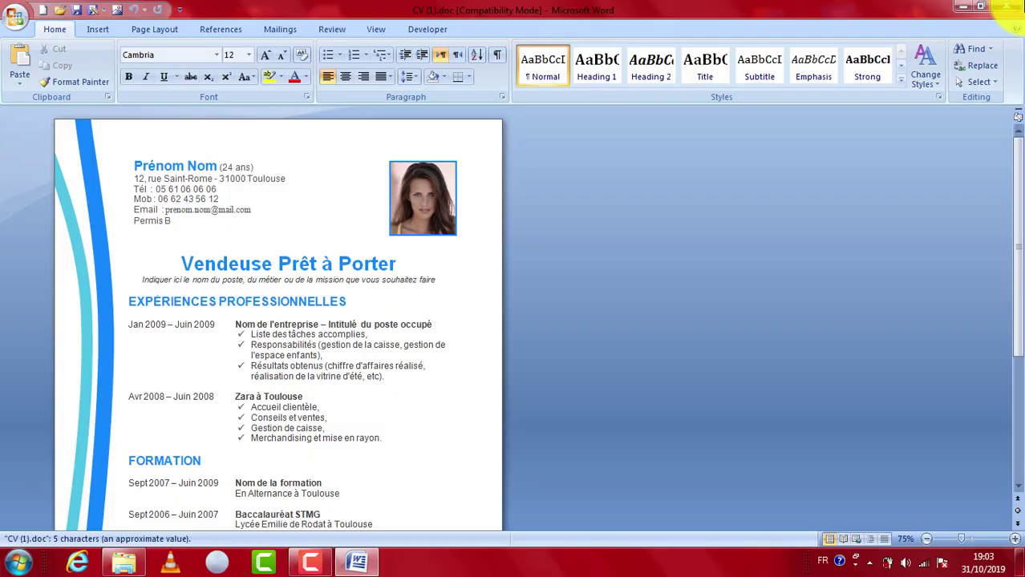
left_click(1007, 8)
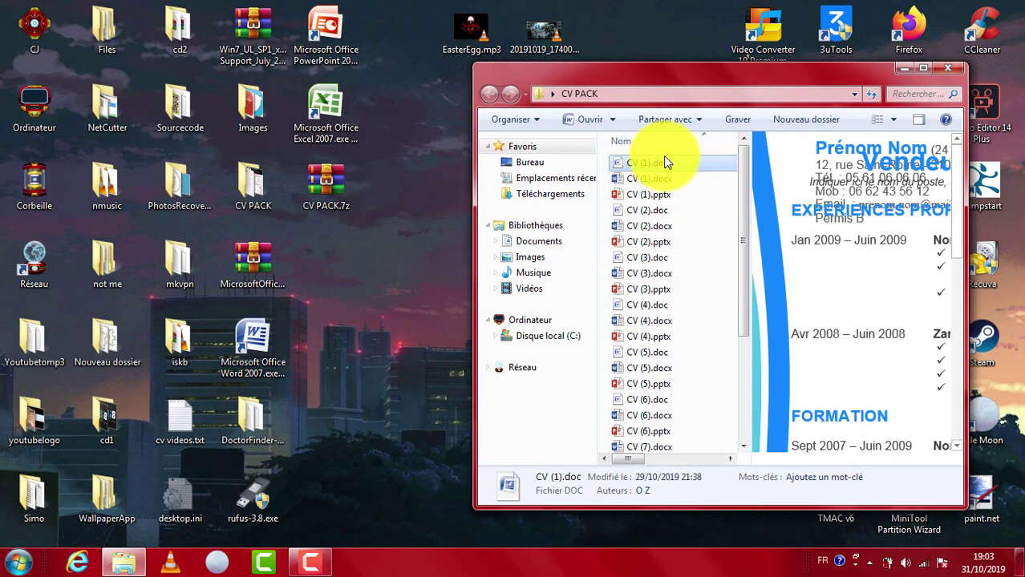
- Start choosing another default program for CV (1).pptx and browse to the Microsoft Office 2007 Portable folder in Program Files
left_click(221, 334)
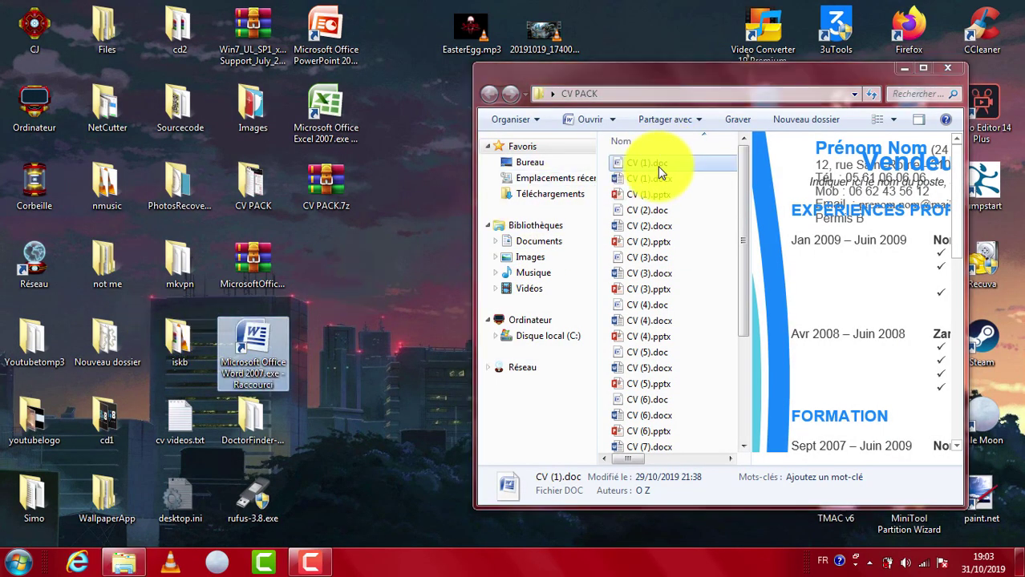
left_click(664, 196)
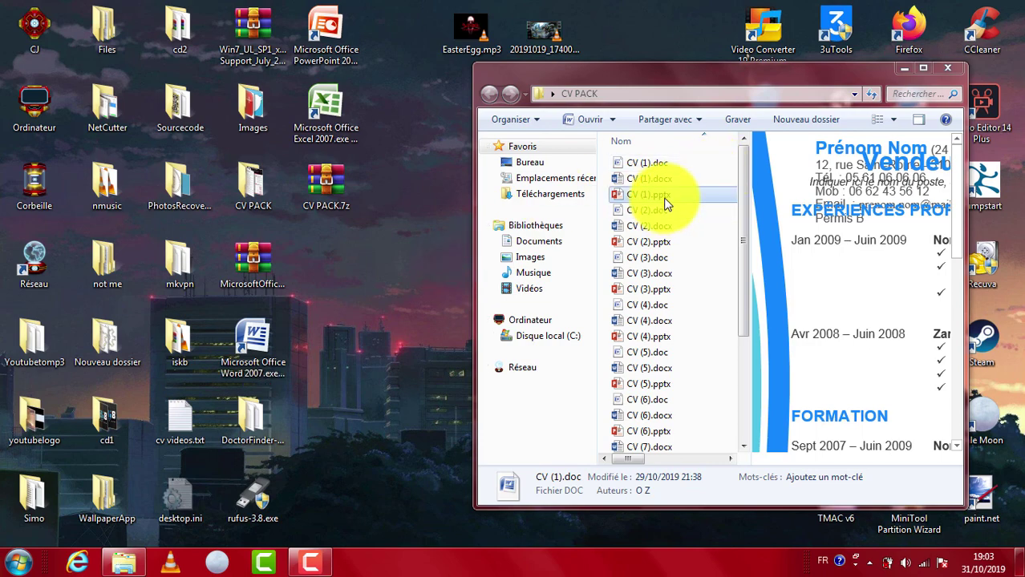
right_click(663, 200)
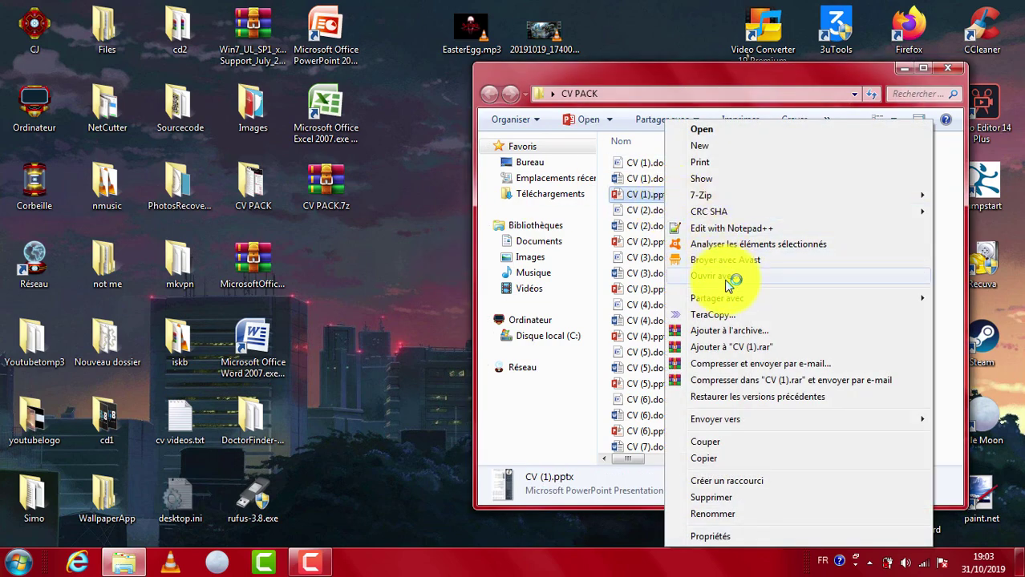
left_click(725, 276)
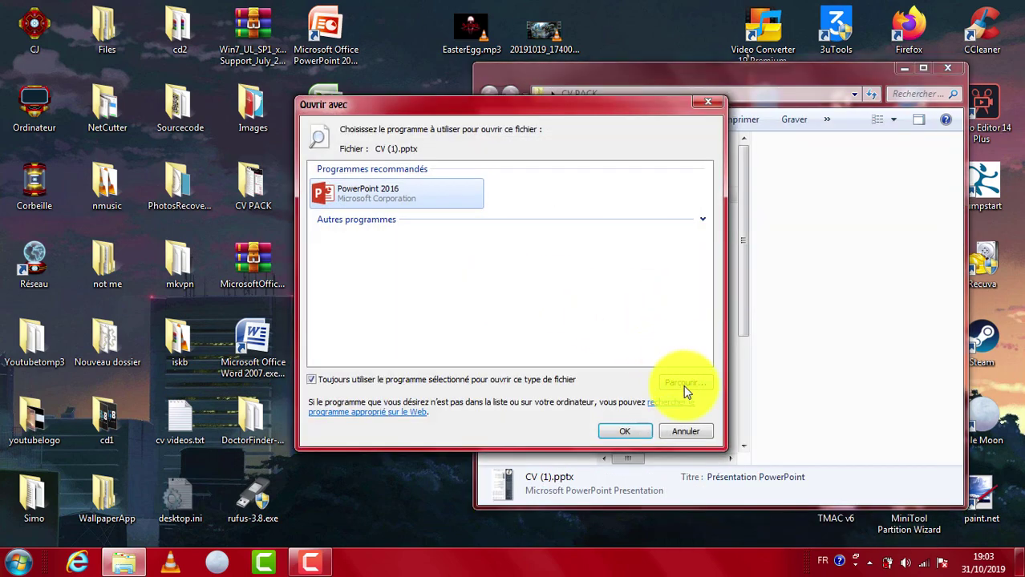
left_click(683, 384)
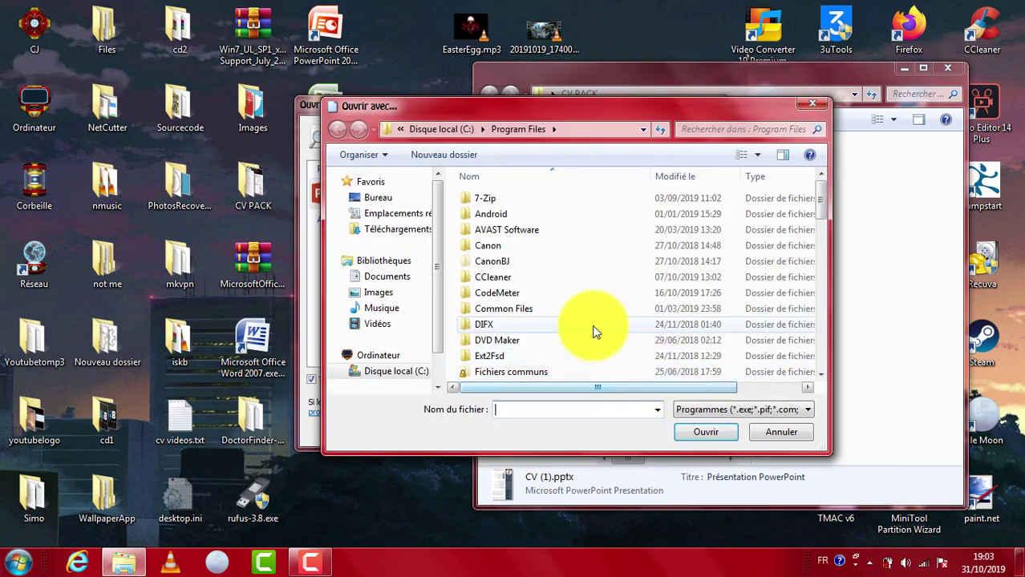
scroll(594, 331, "down", 5)
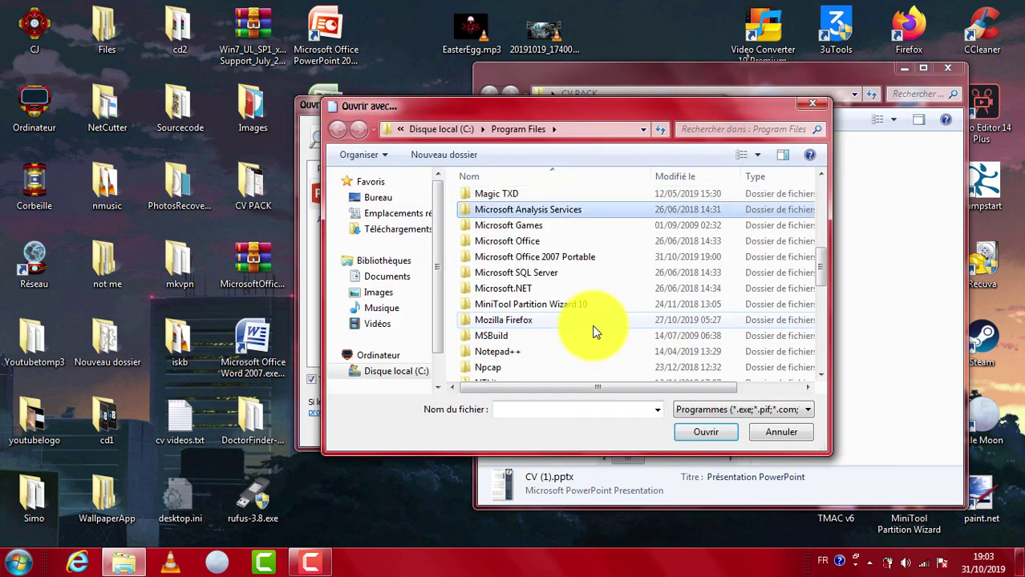
key("Down")
key("Down")
key("Down")
key("Down")
key("Up")
key("Return")
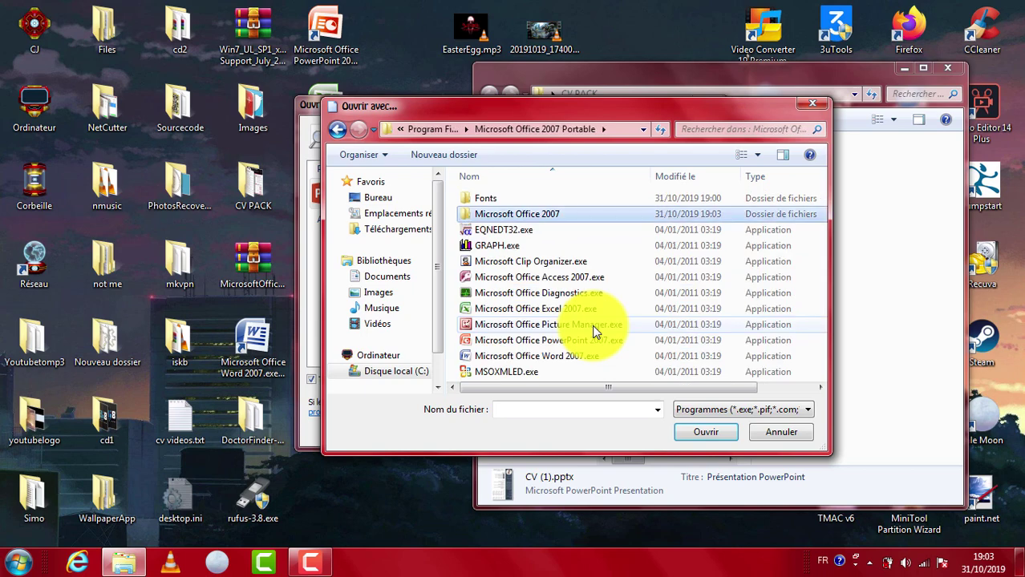
- Set Microsoft Office PowerPoint 2007.exe as the default program for .pptx files and open CV (1).pptx with it
key("Down")
key("Down")
key("Down")
key("Down")
key("Down")
key("Down")
key("Down")
key("Down")
key("Up")
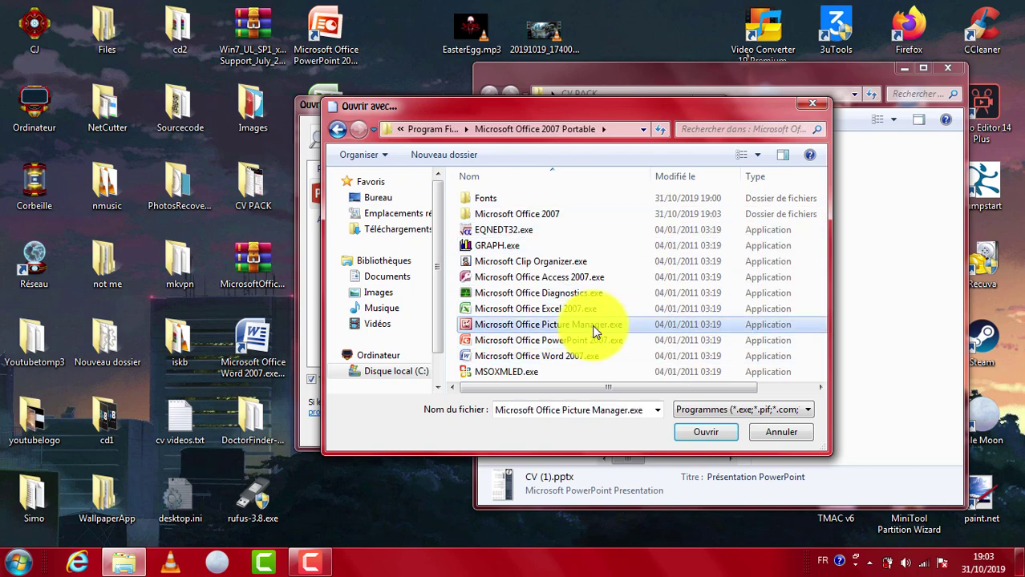
key("Down")
key("Return")
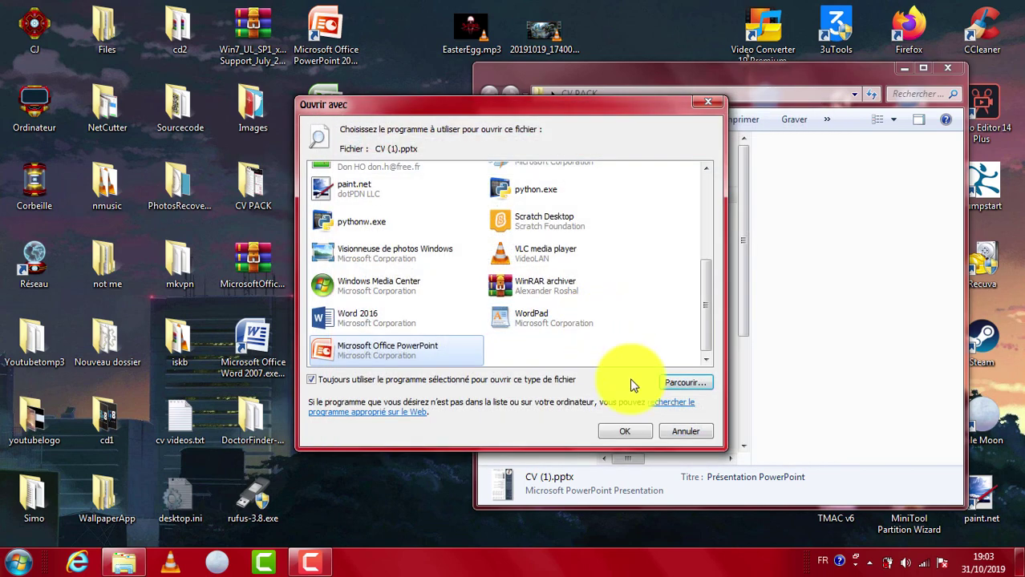
left_click(629, 434)
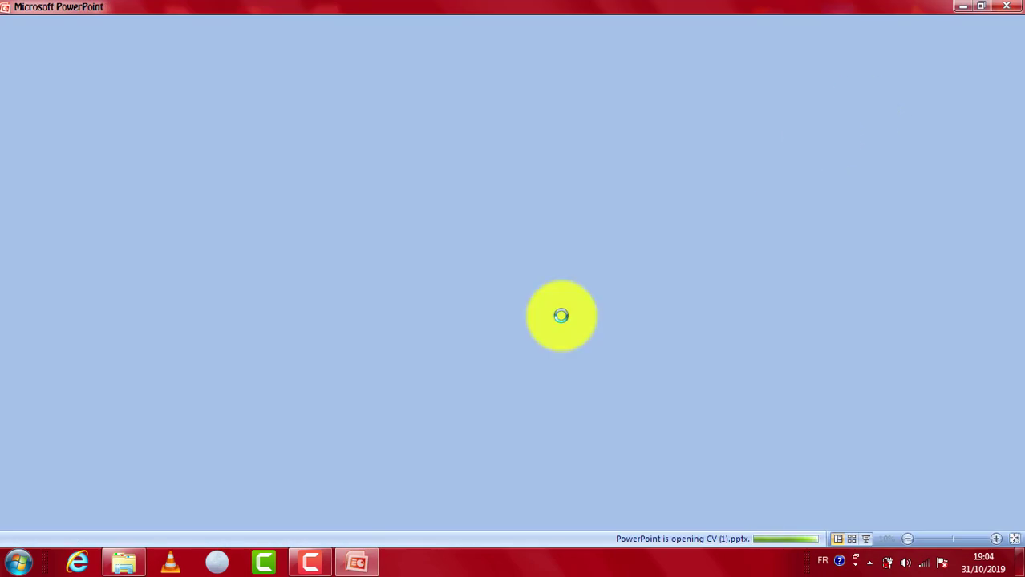
- Close the CV PACK window, examine CV (1).pptx down to its skills section, and close PowerPoint without sending an error report
left_click(124, 561)
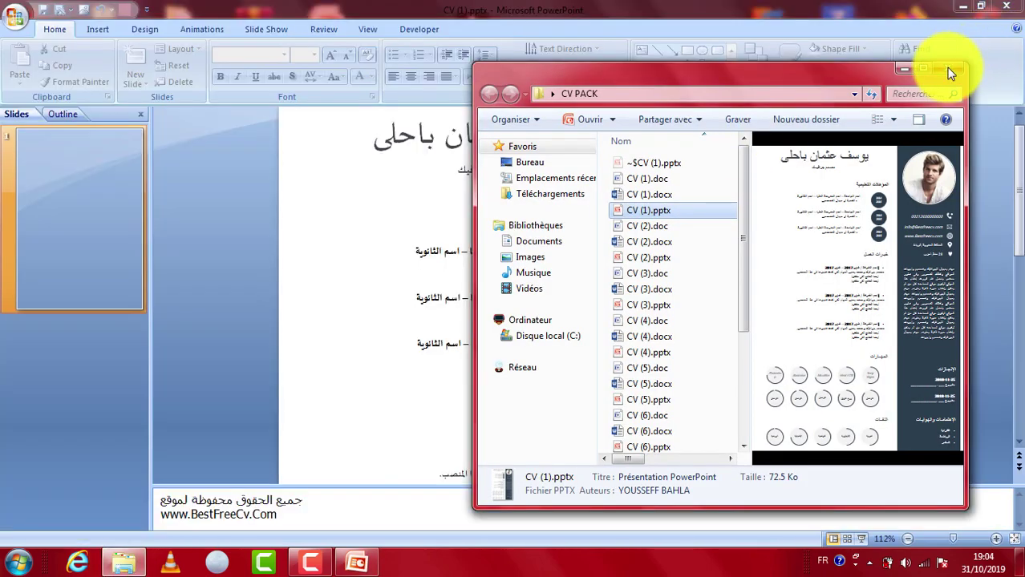
left_click(948, 68)
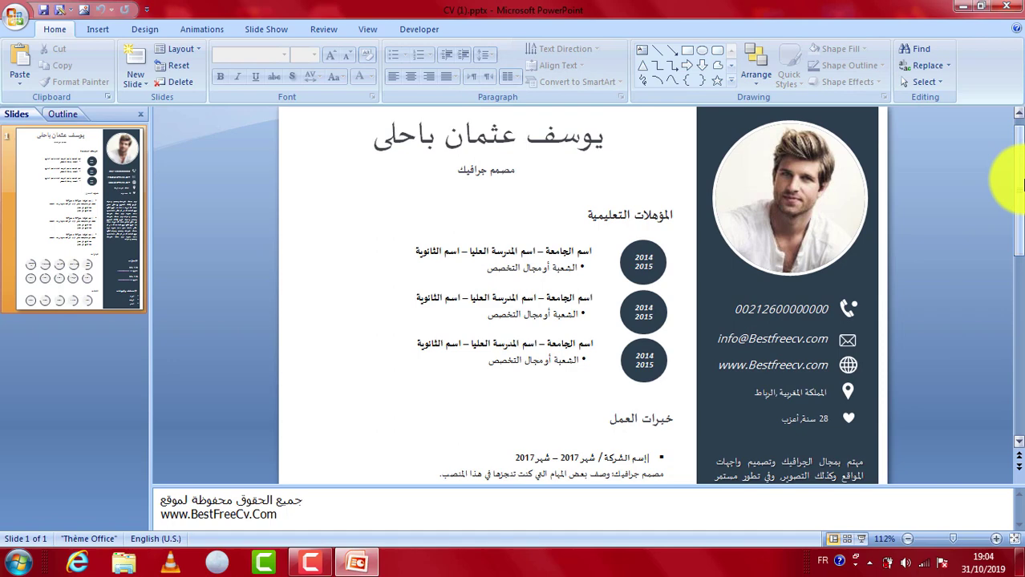
left_click_drag(1022, 184, 1020, 345)
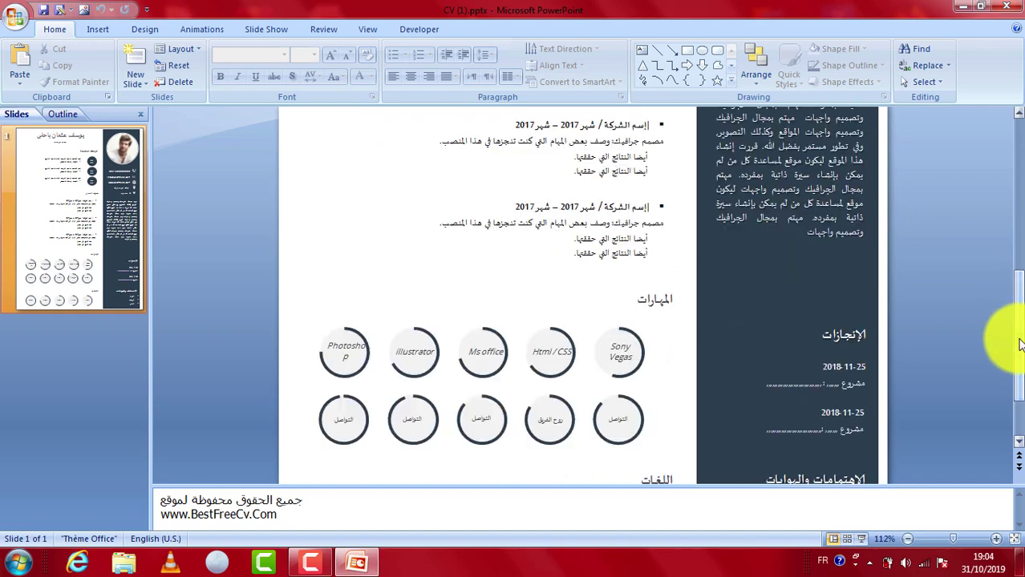
left_click(1006, 6)
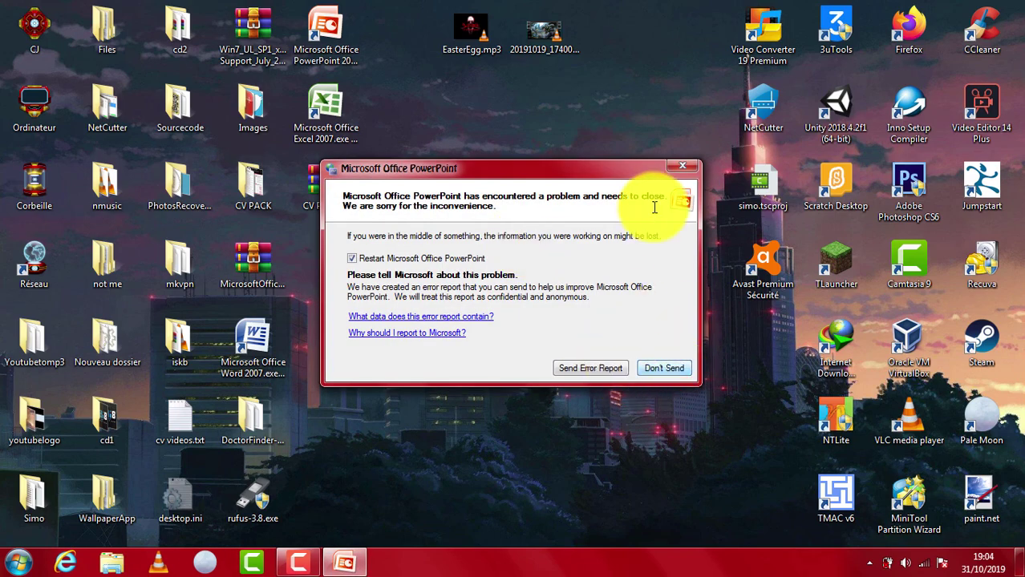
left_click(681, 168)
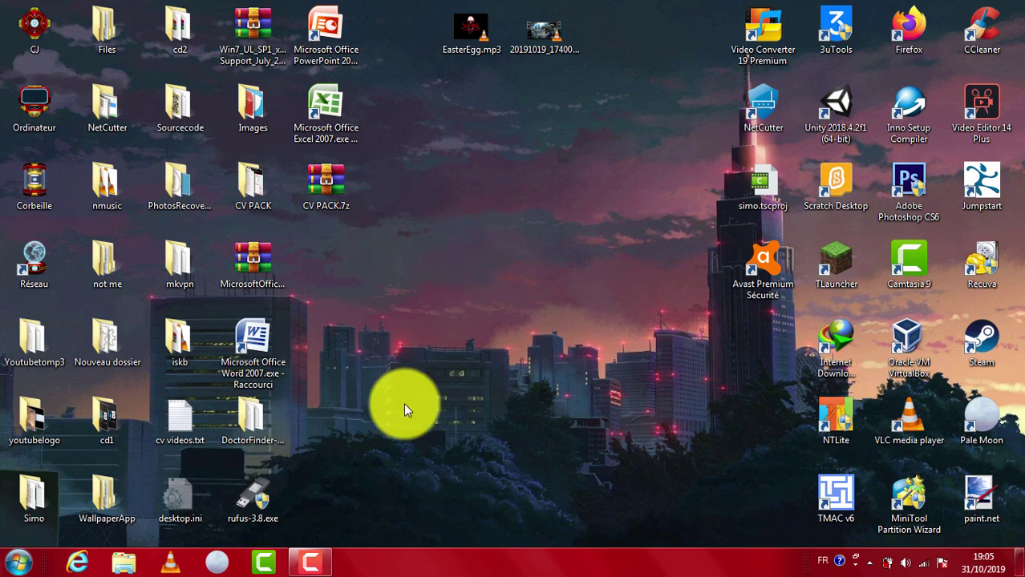
mouse_move(323, 566)
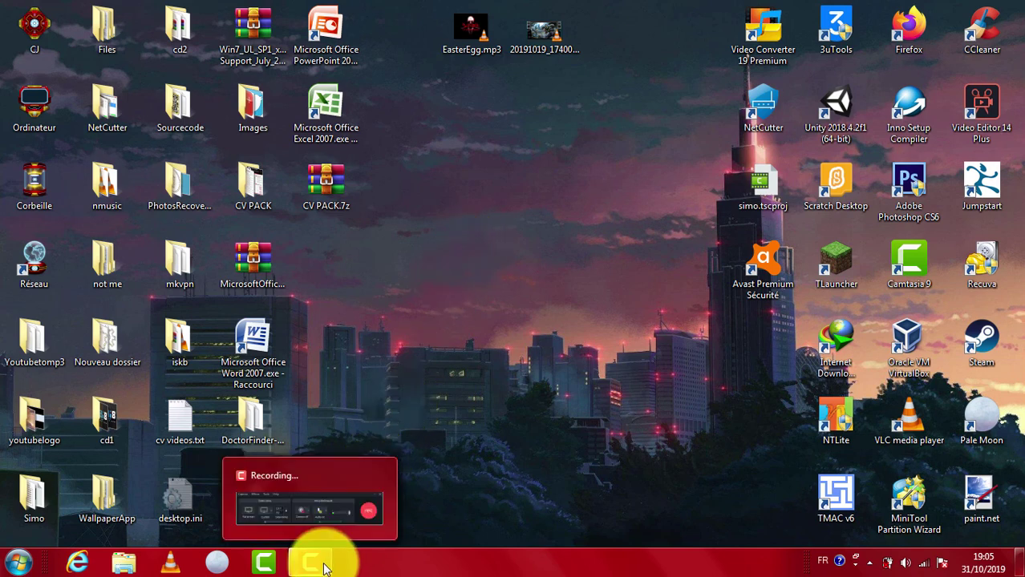